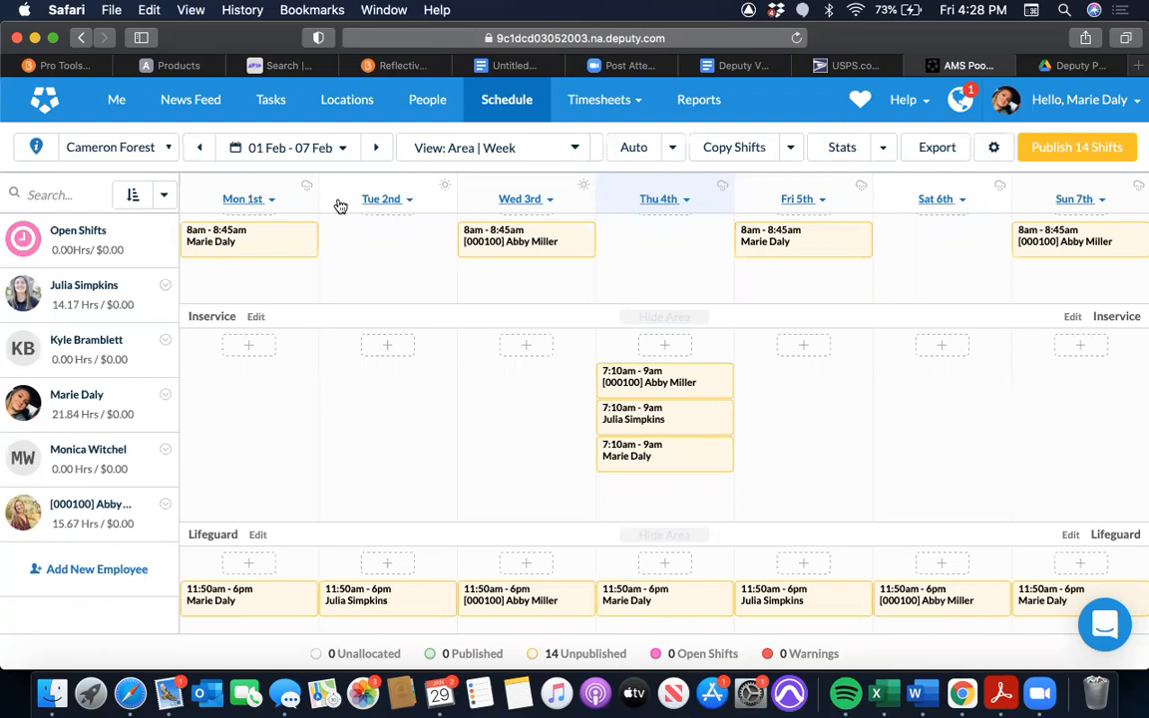
Switch the schedule from Cameron Forest to all locations and browse down to the Cameron Forest areas
click(146, 149)
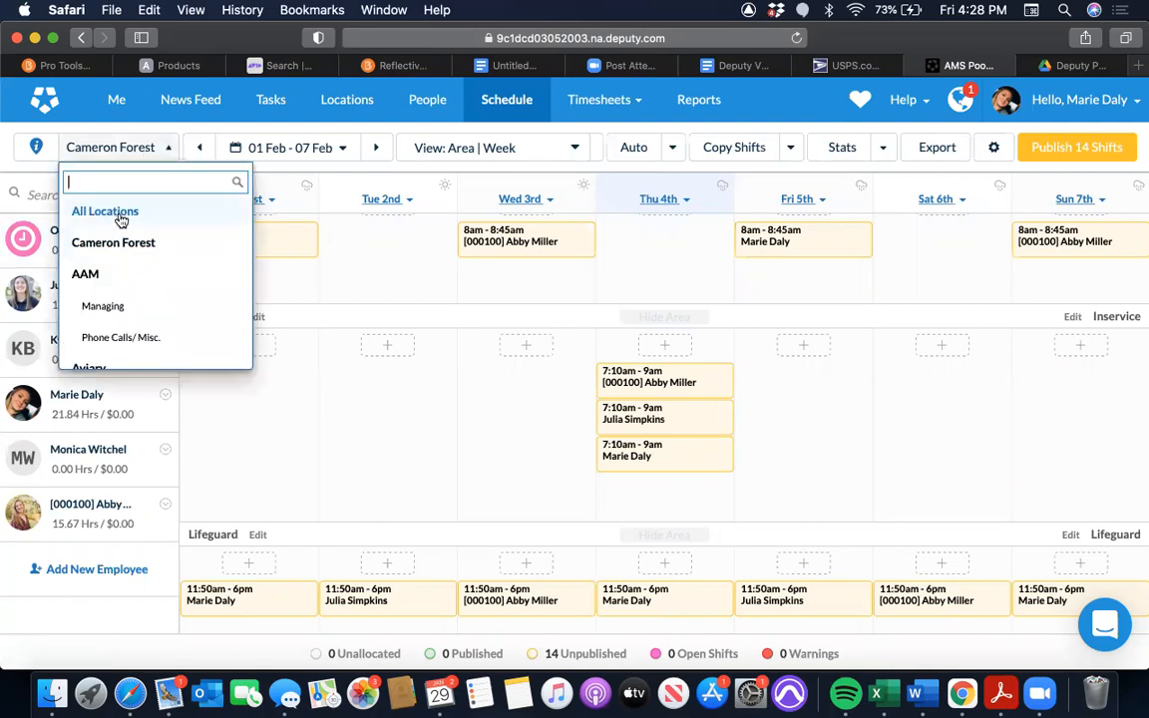
click(121, 219)
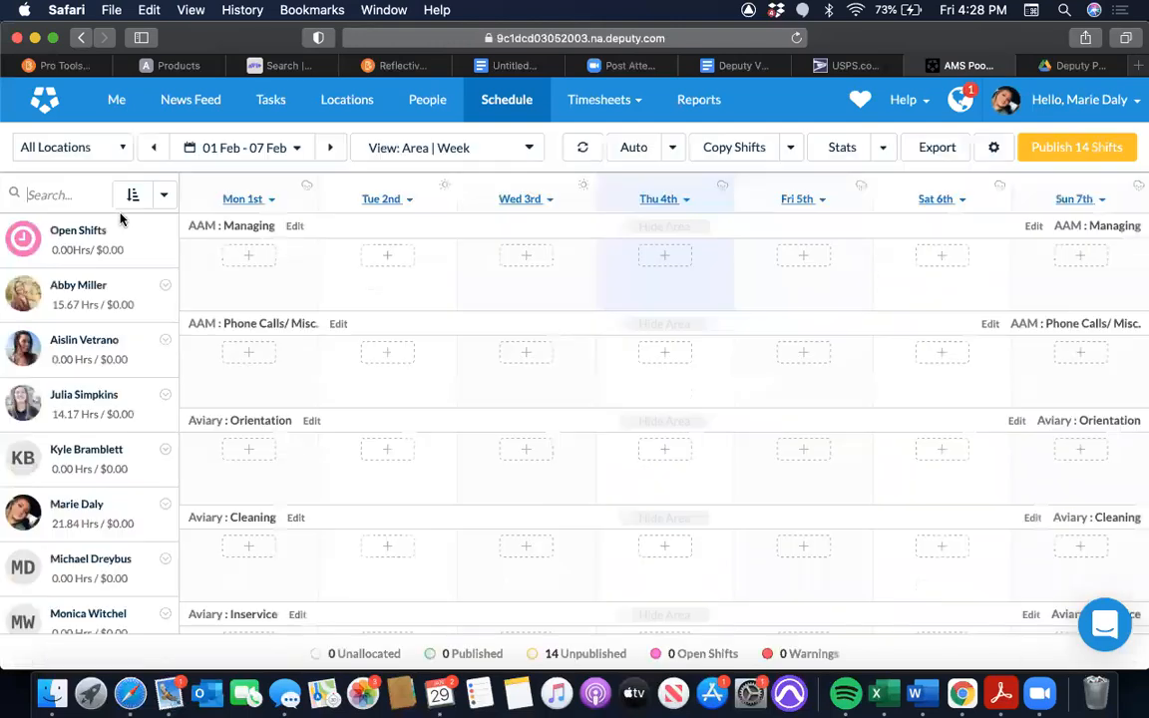
scroll(456, 426, down, 15)
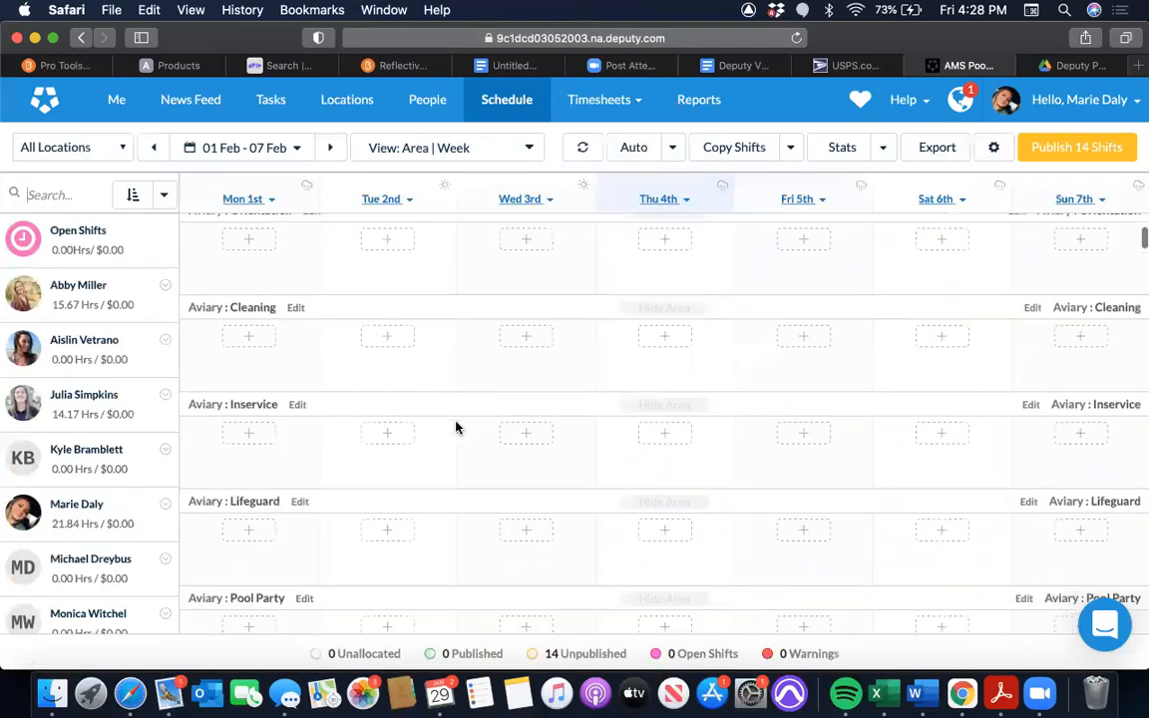
scroll(456, 426, down, 1)
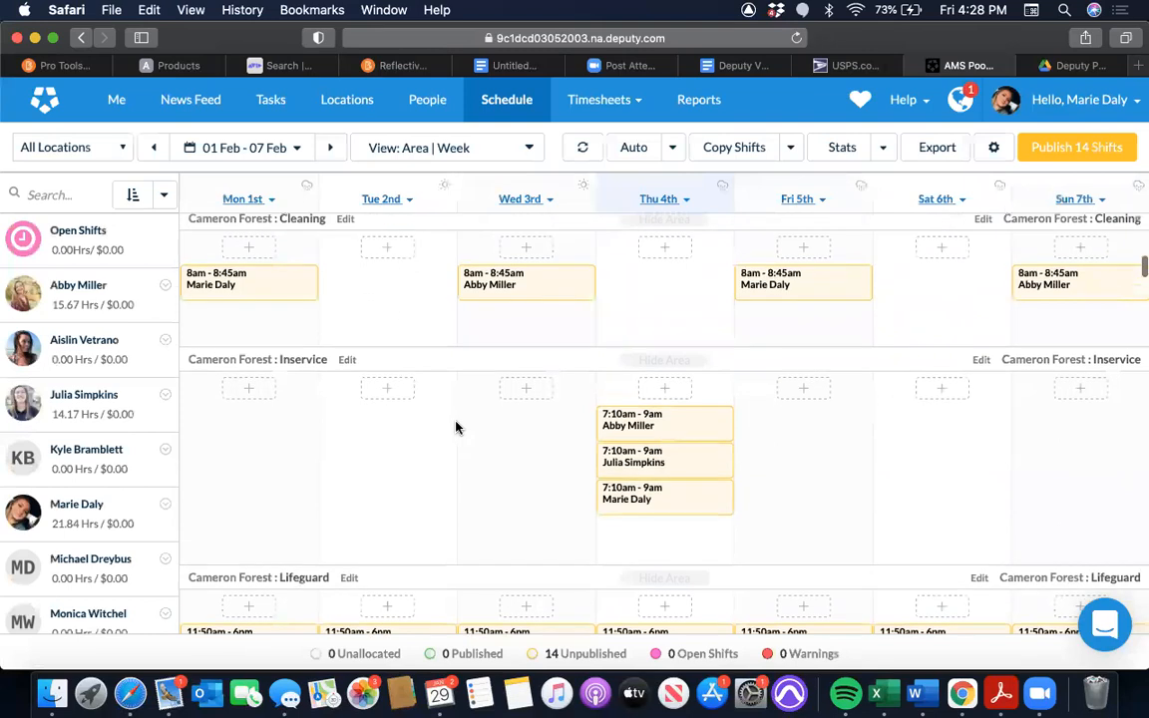
Set the schedule to the 2 Weeks view by area and look over the Cameron Forest shifts
click(520, 151)
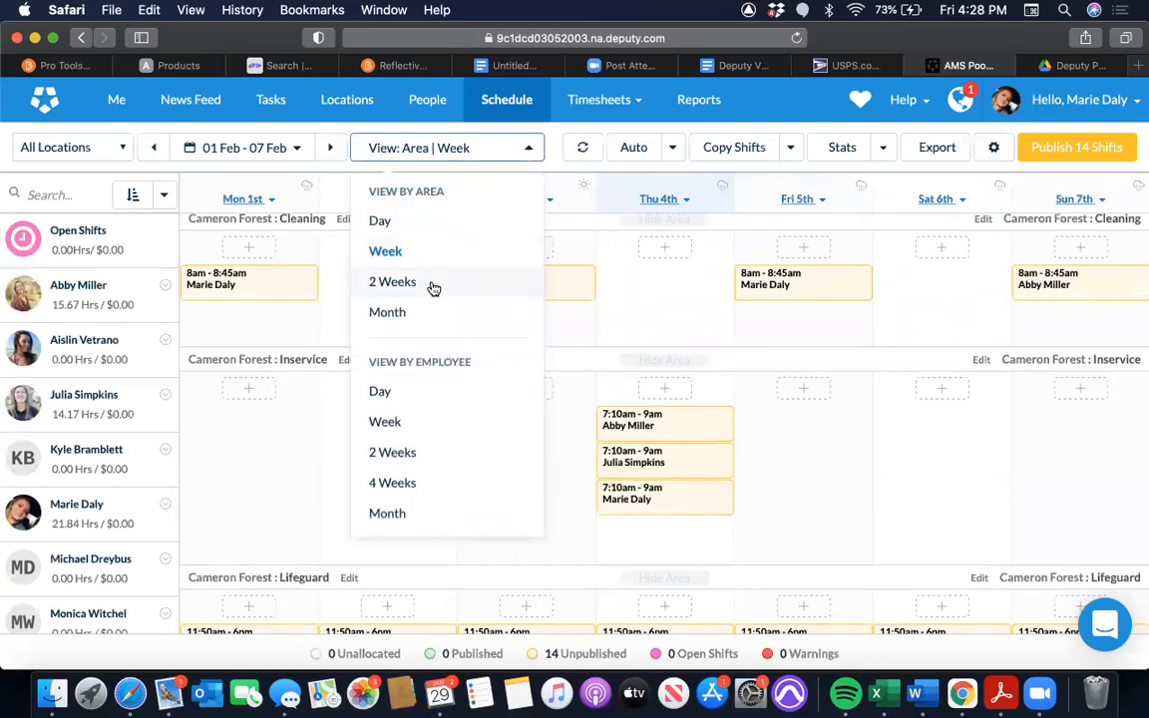
click(432, 288)
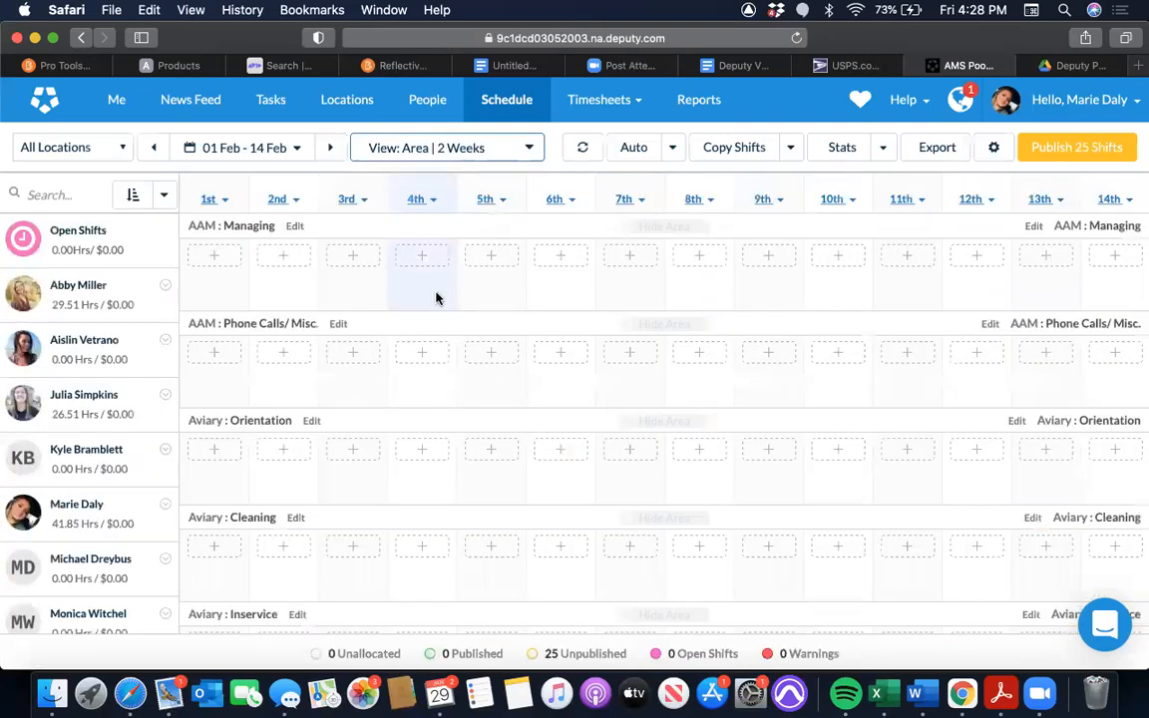
scroll(506, 436, down, 12)
scroll(506, 436, down, 2)
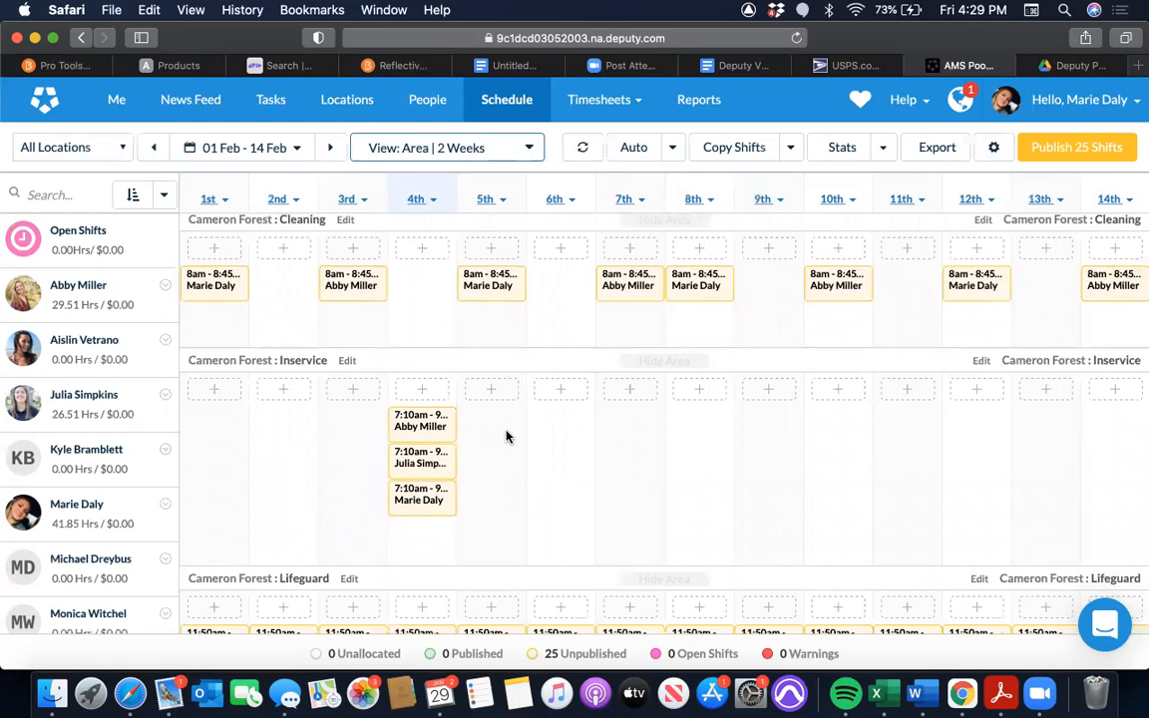
scroll(505, 435, down, 2)
scroll(506, 435, up, 2)
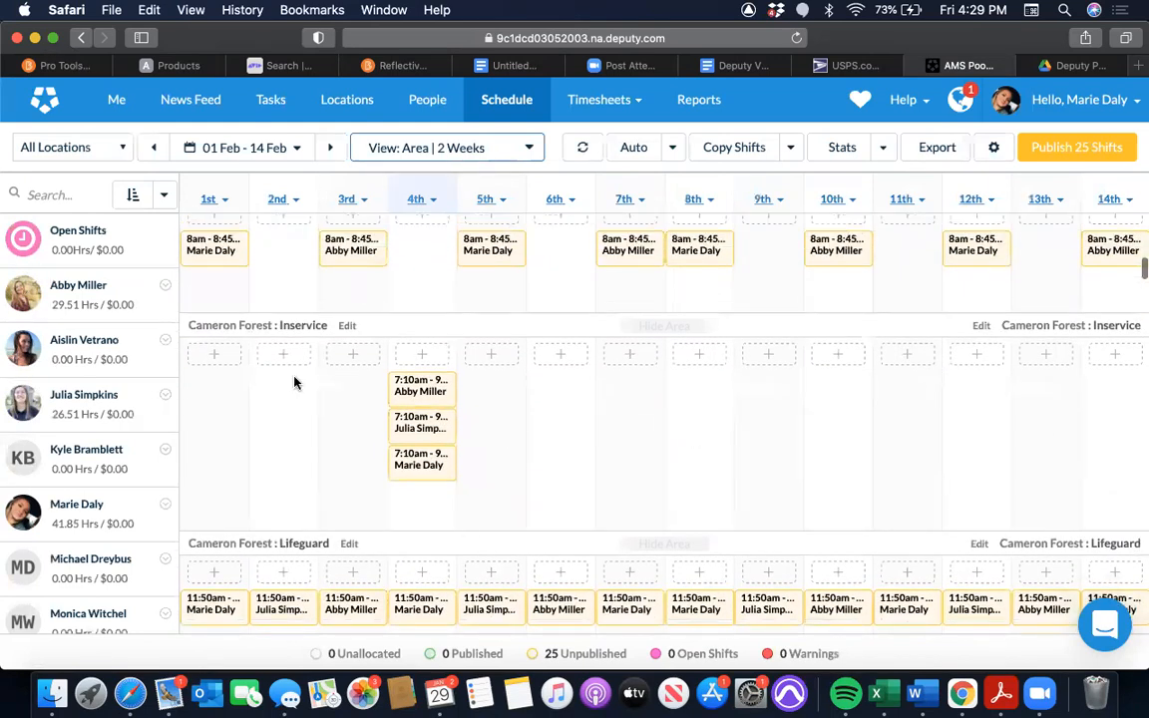
Export the two-week schedule by employee to Excel and open the downloaded file in Excel
click(934, 147)
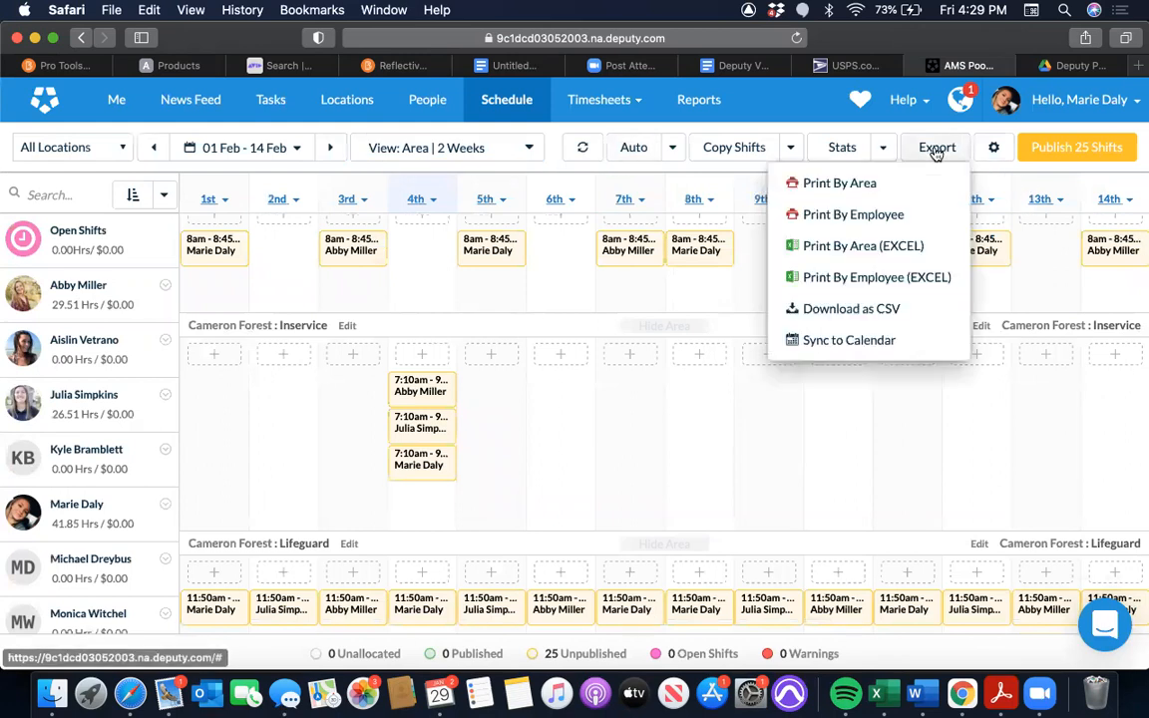
click(873, 282)
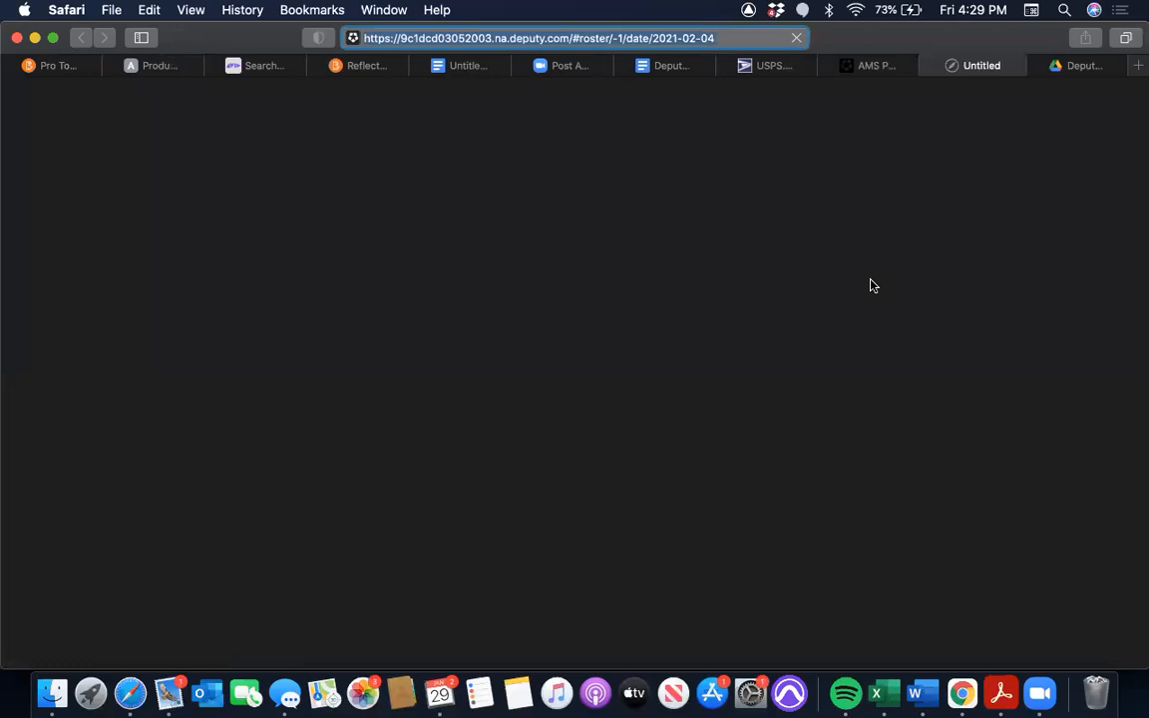
click(1047, 38)
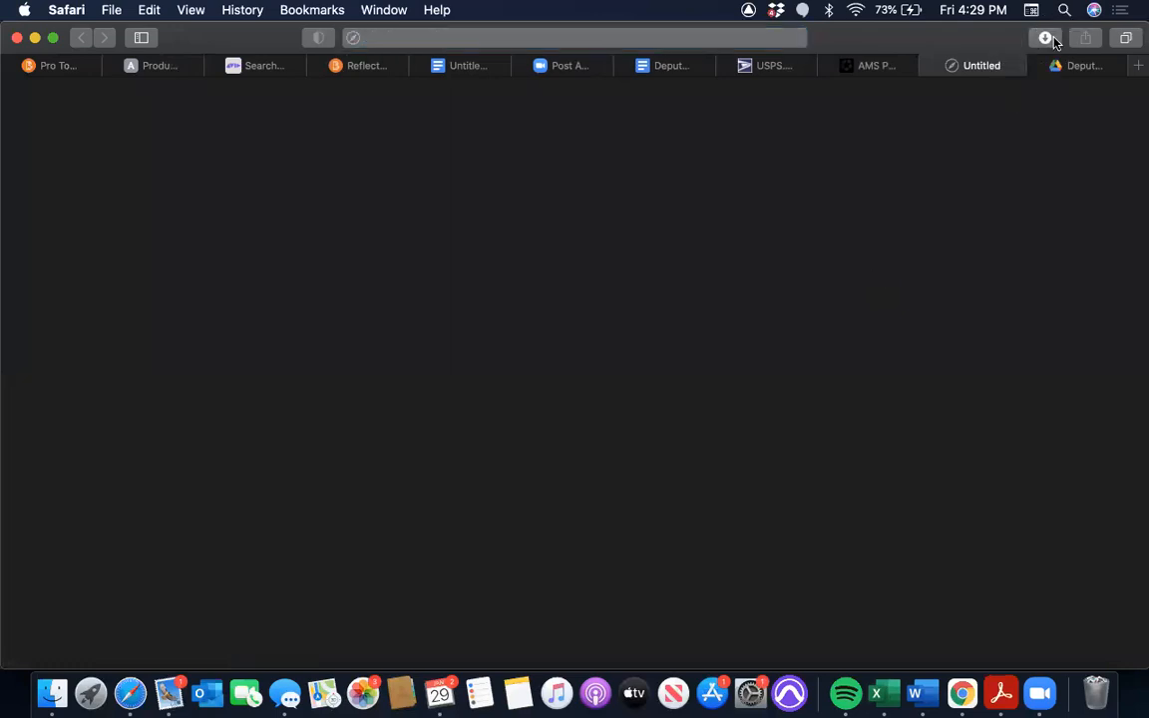
double_click(967, 121)
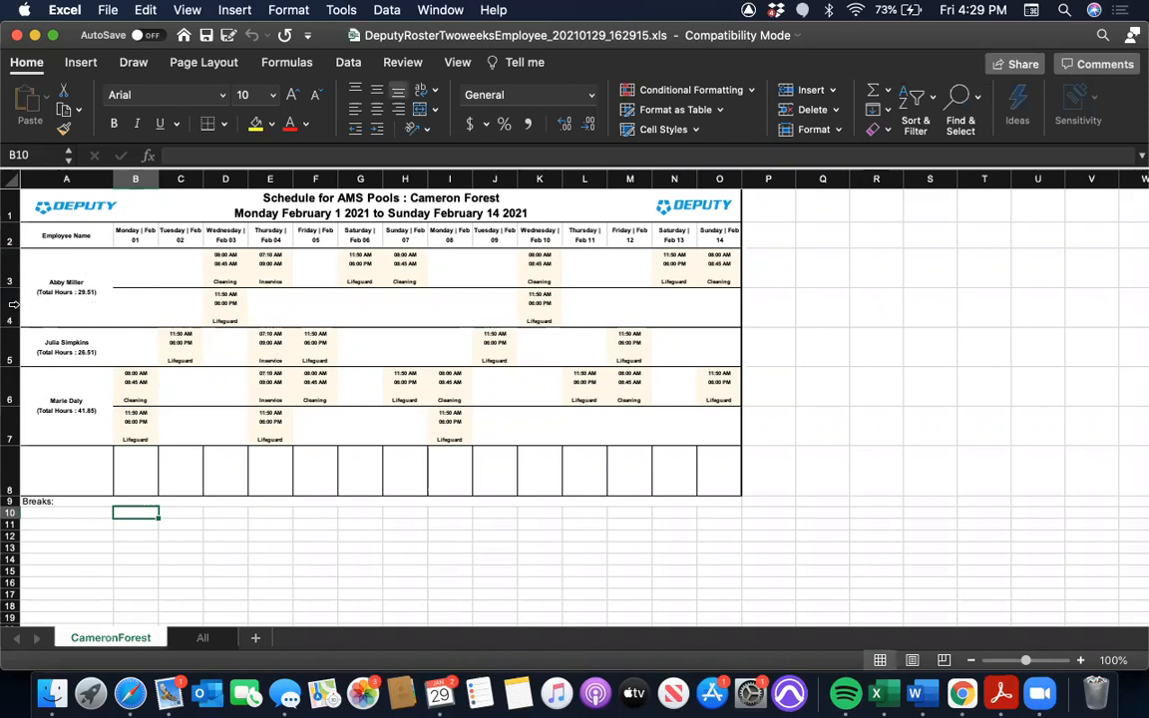
Insert page breaks above rows 5 and 6 so each employee's schedule prints on a separate page
click(12, 344)
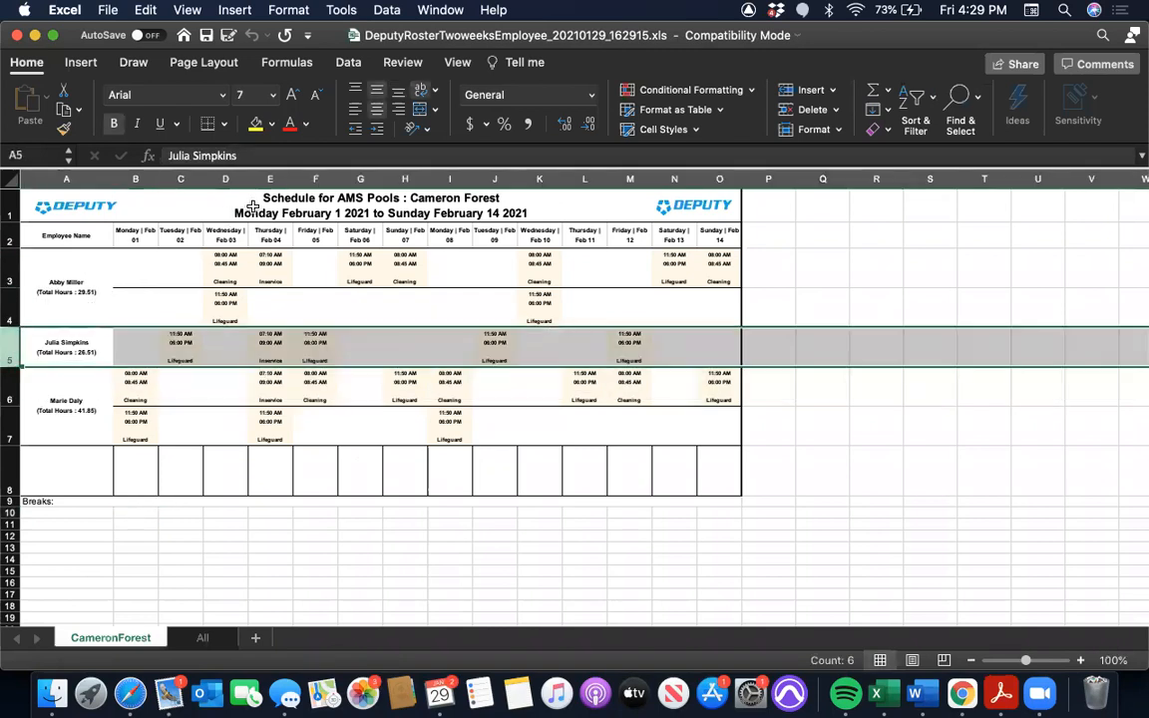
click(81, 62)
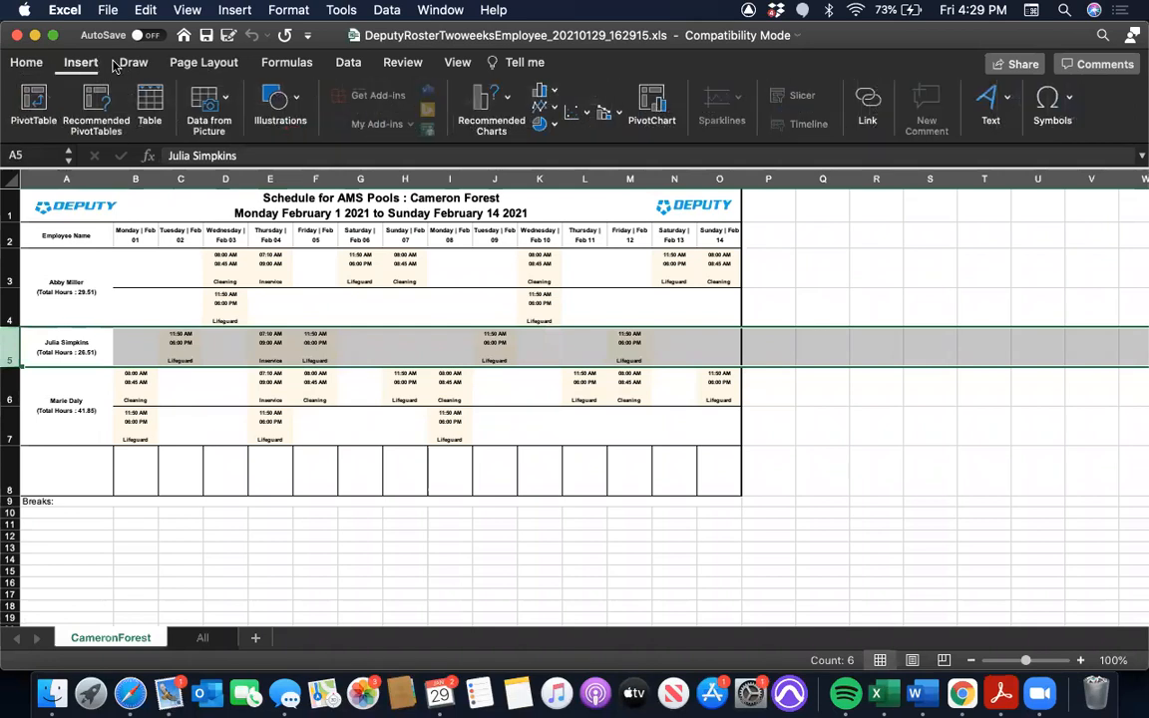
click(203, 62)
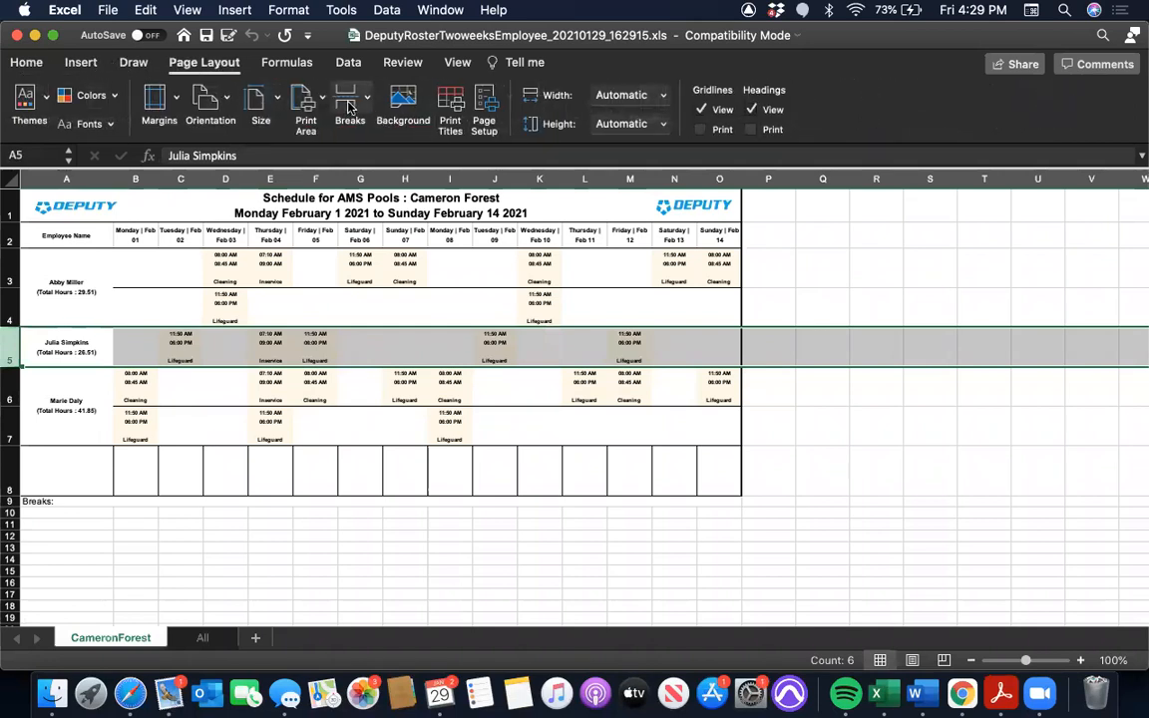
click(347, 103)
click(398, 126)
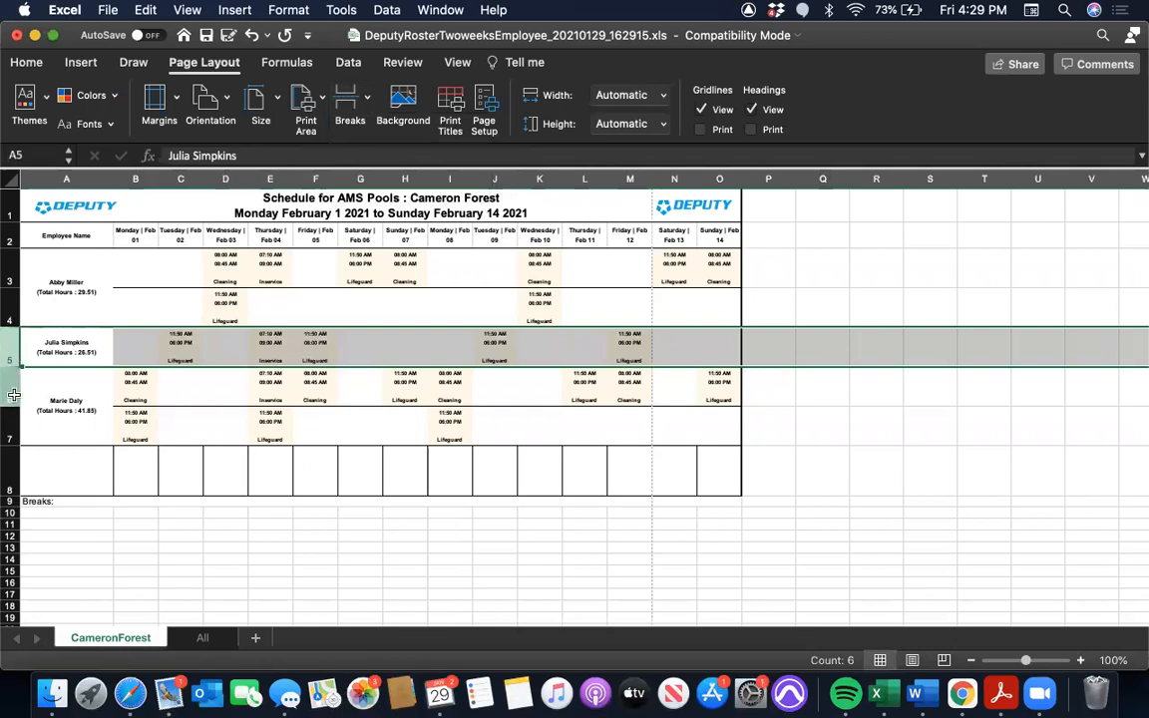
click(11, 391)
click(347, 104)
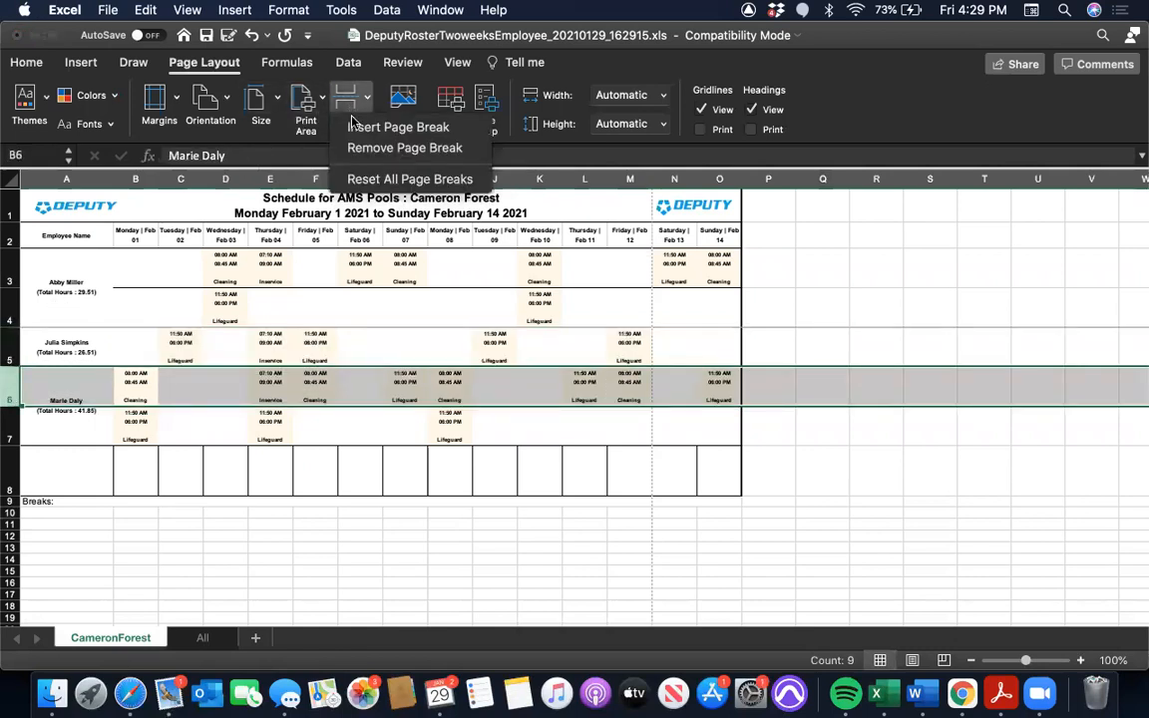
click(364, 125)
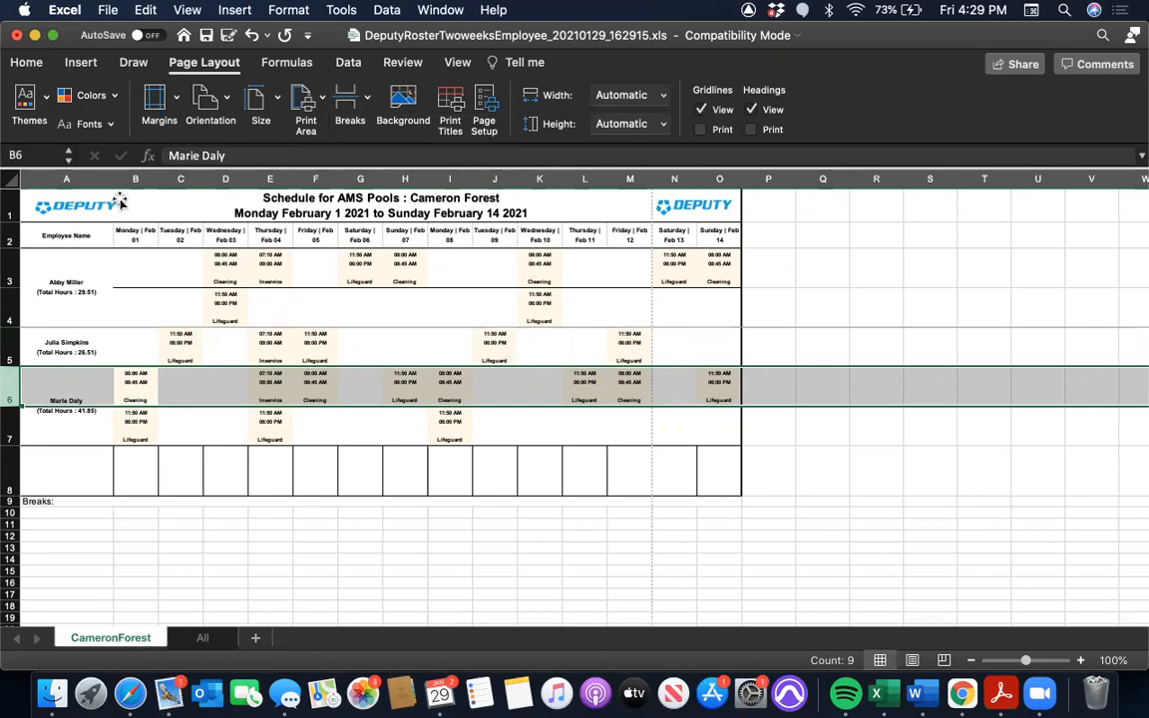
Narrow column A, which holds the employee names, to about half its width
click(150, 559)
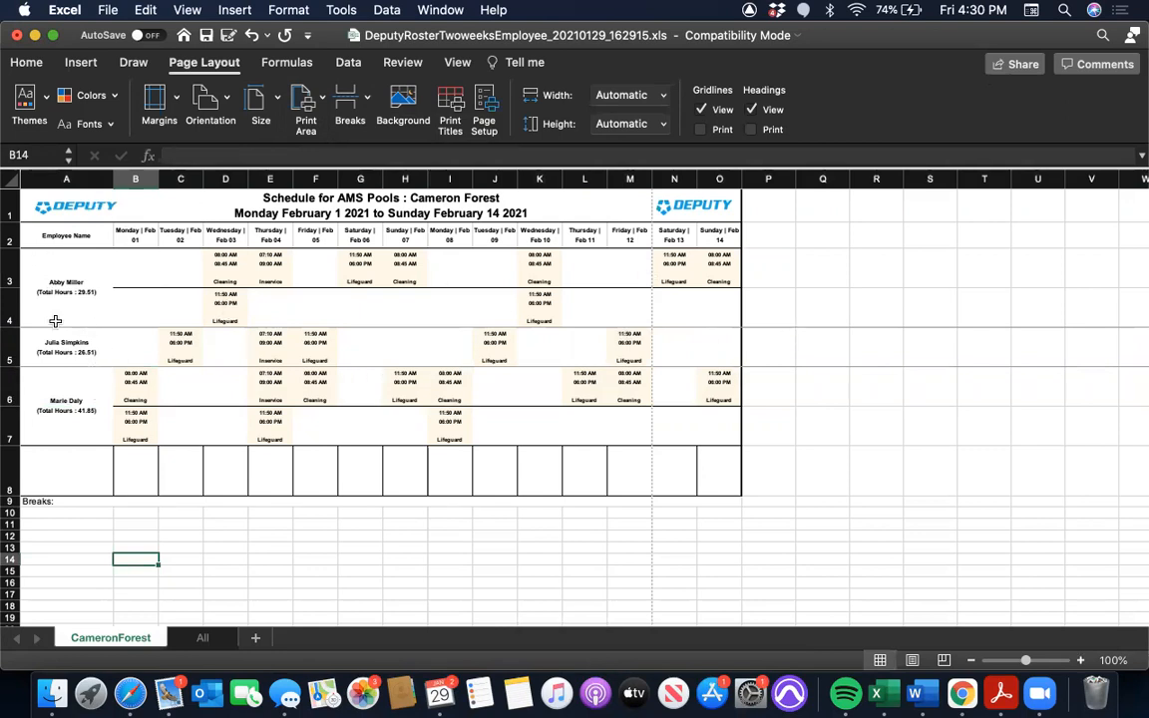
click(108, 180)
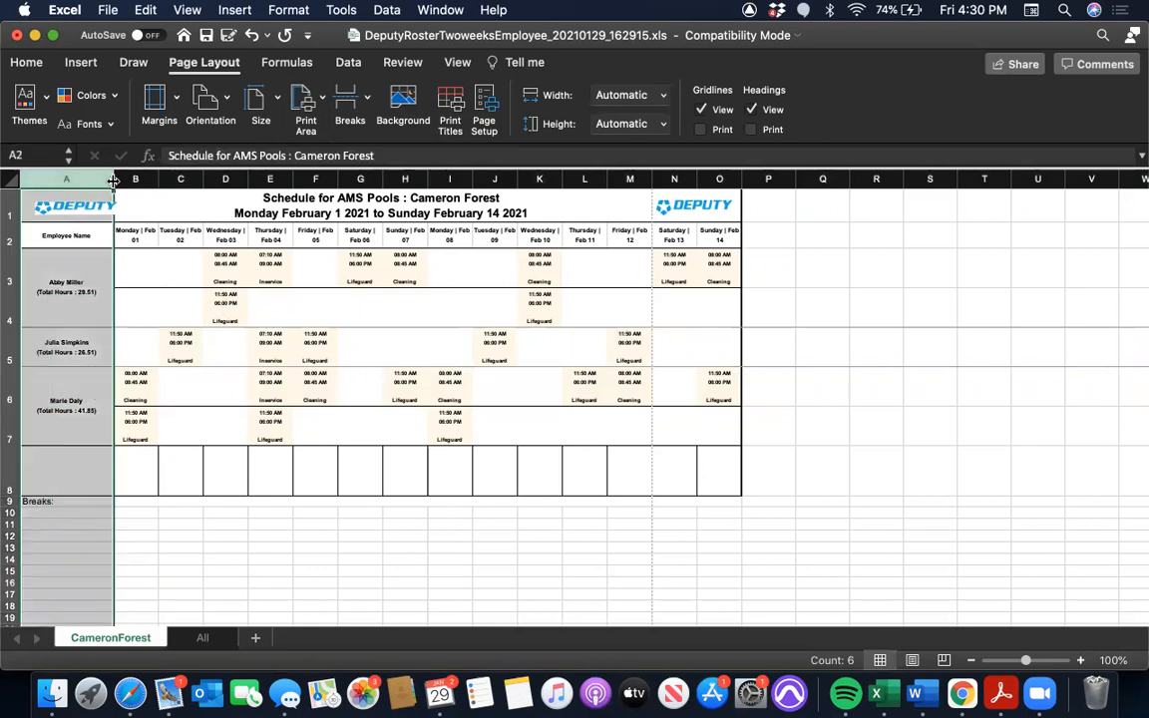
drag(113, 180, 58, 177)
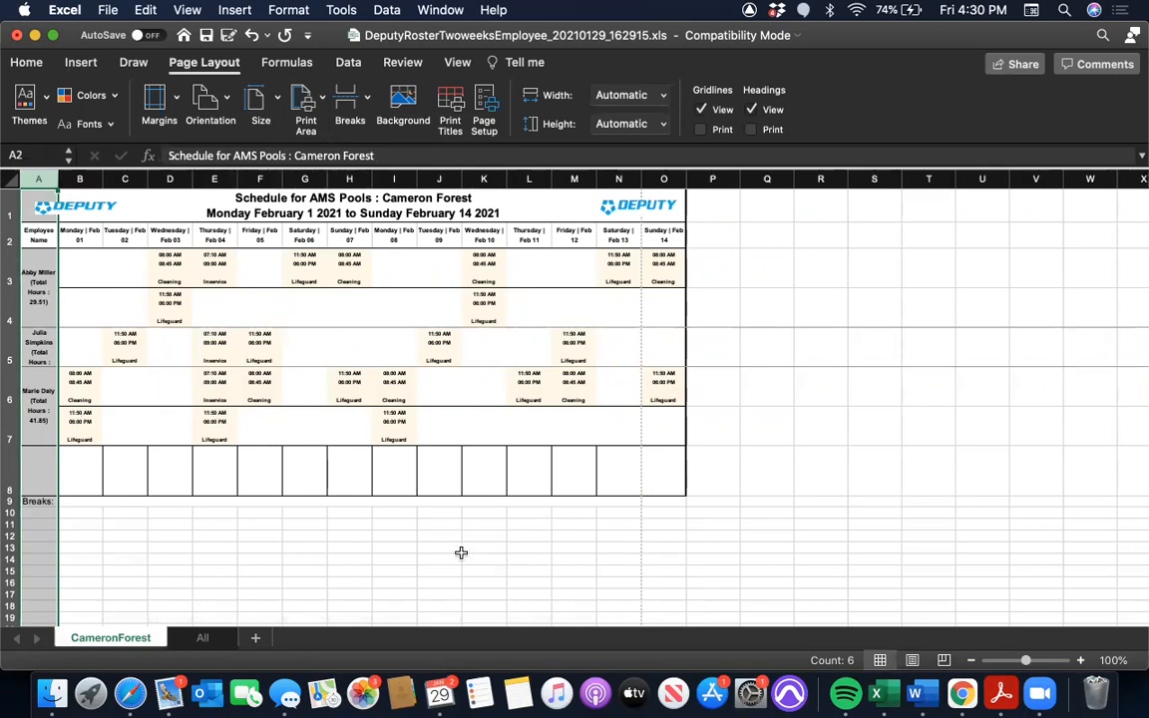
Check every page of the employee schedule in the print preview, then close it without printing
key(super+p)
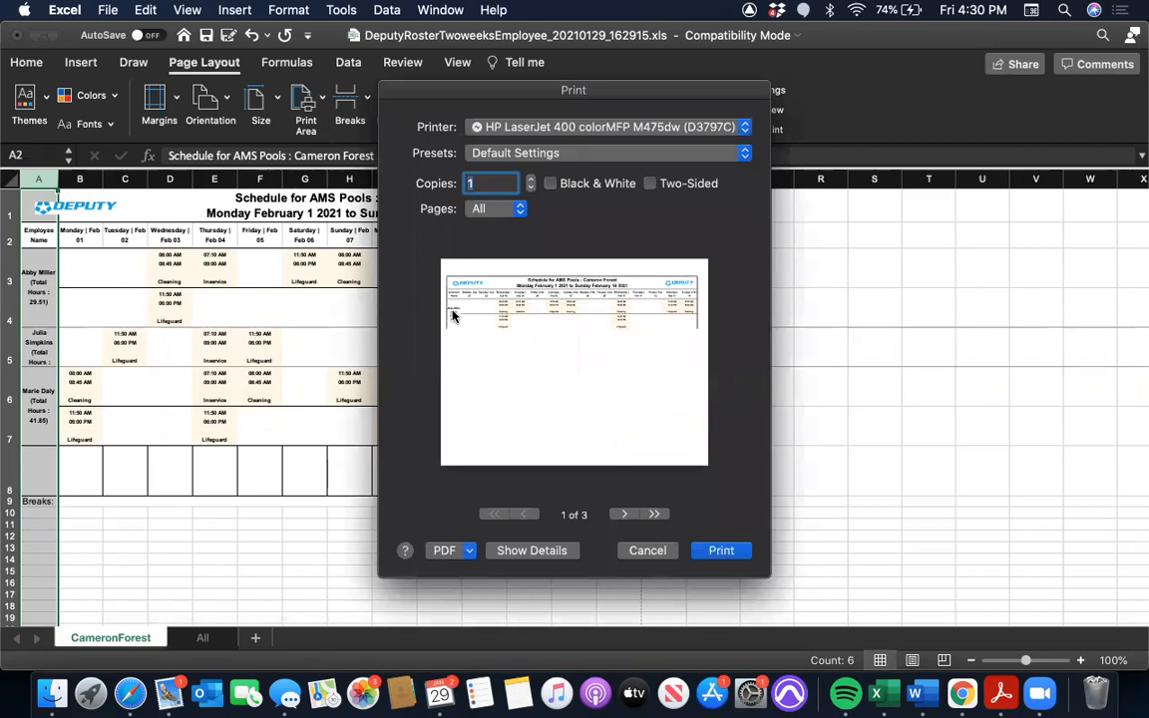
click(623, 515)
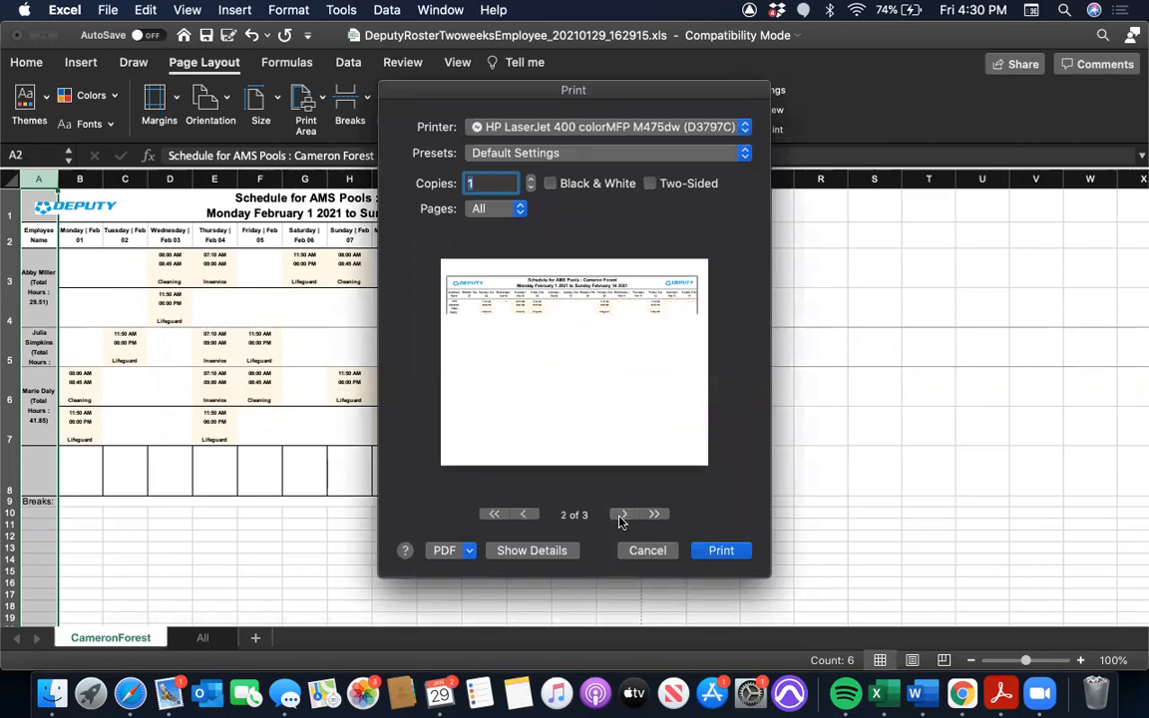
click(623, 515)
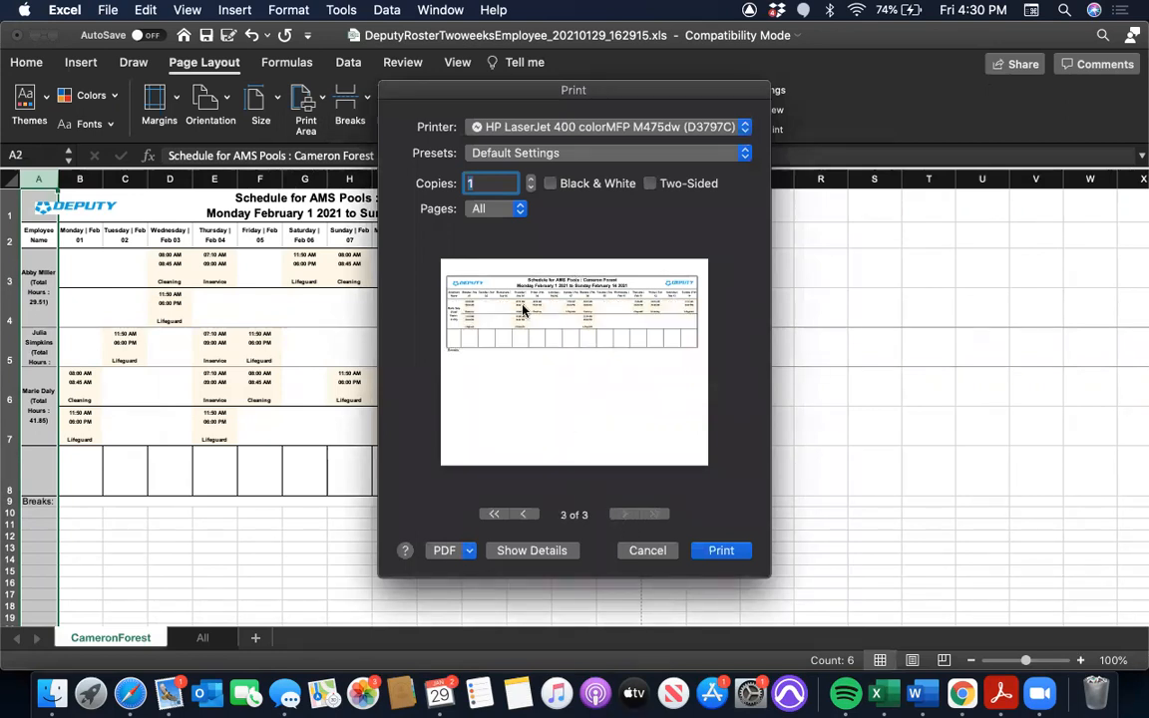
click(646, 551)
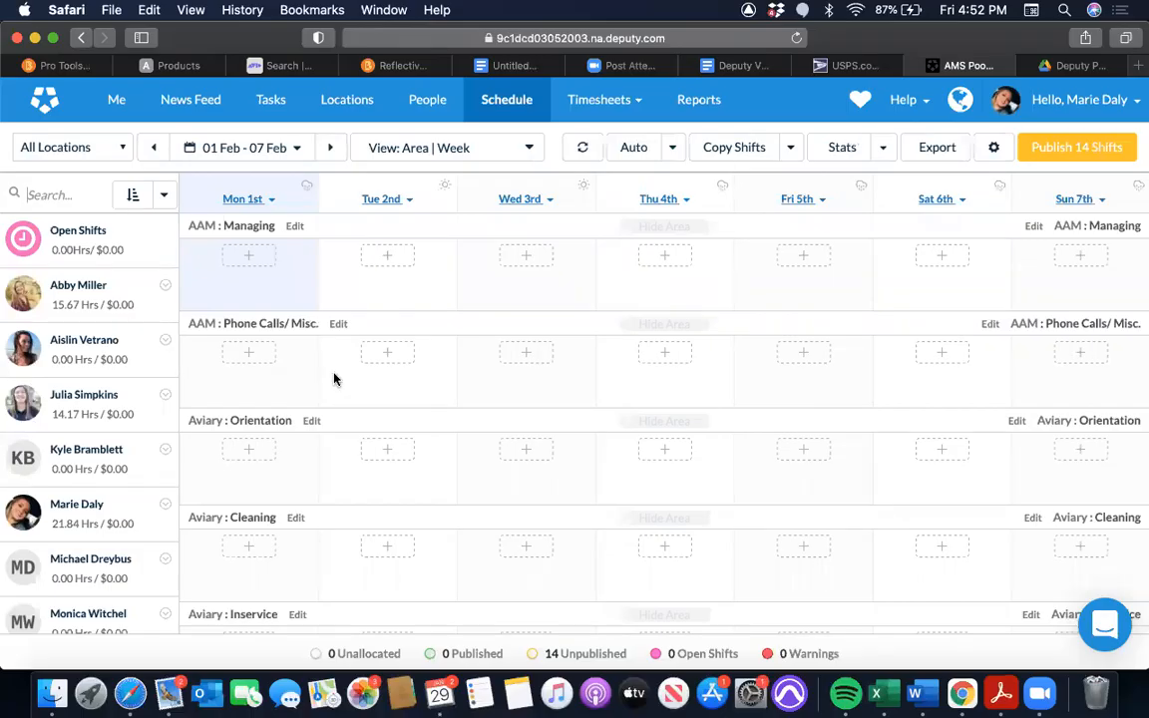
Back in the Deputy schedule in Safari, filter from all locations to Cameron Forest
click(110, 149)
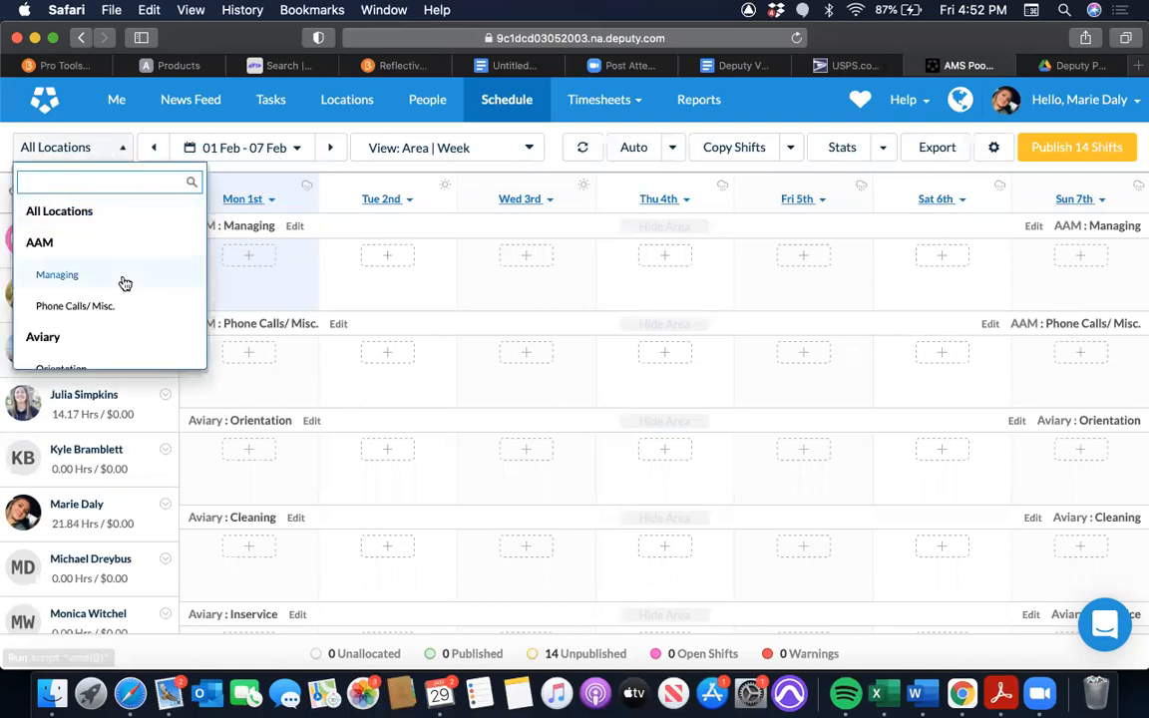
scroll(121, 281, down, 6)
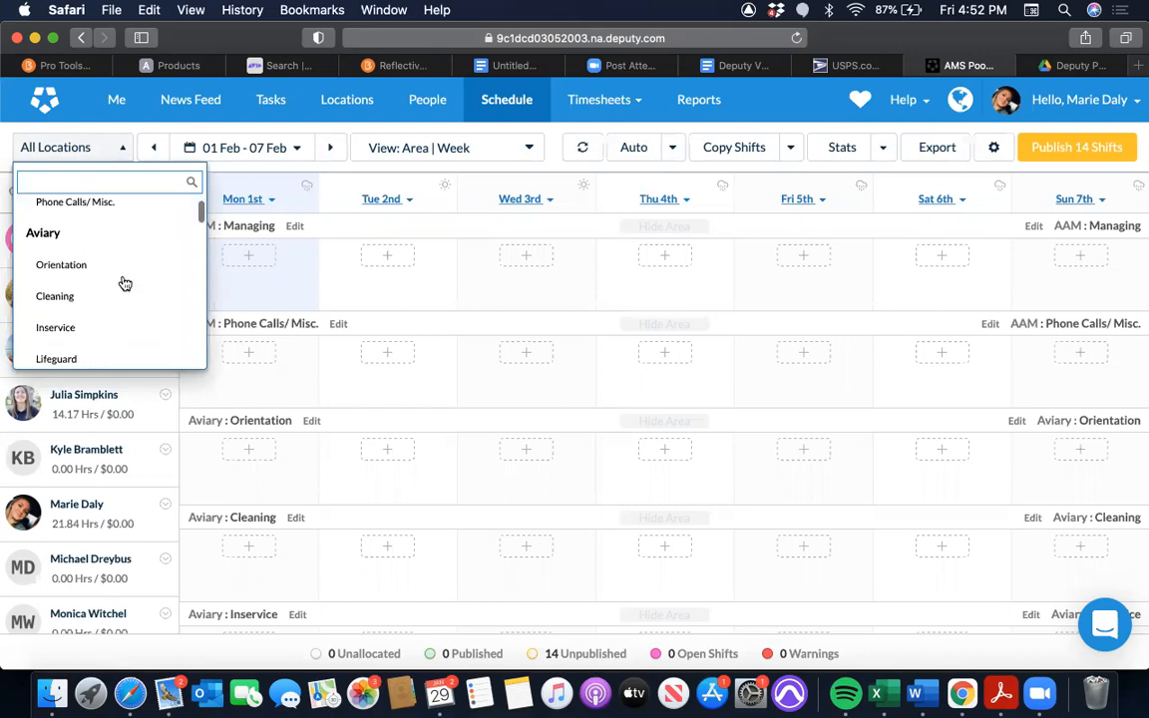
scroll(121, 281, down, 4)
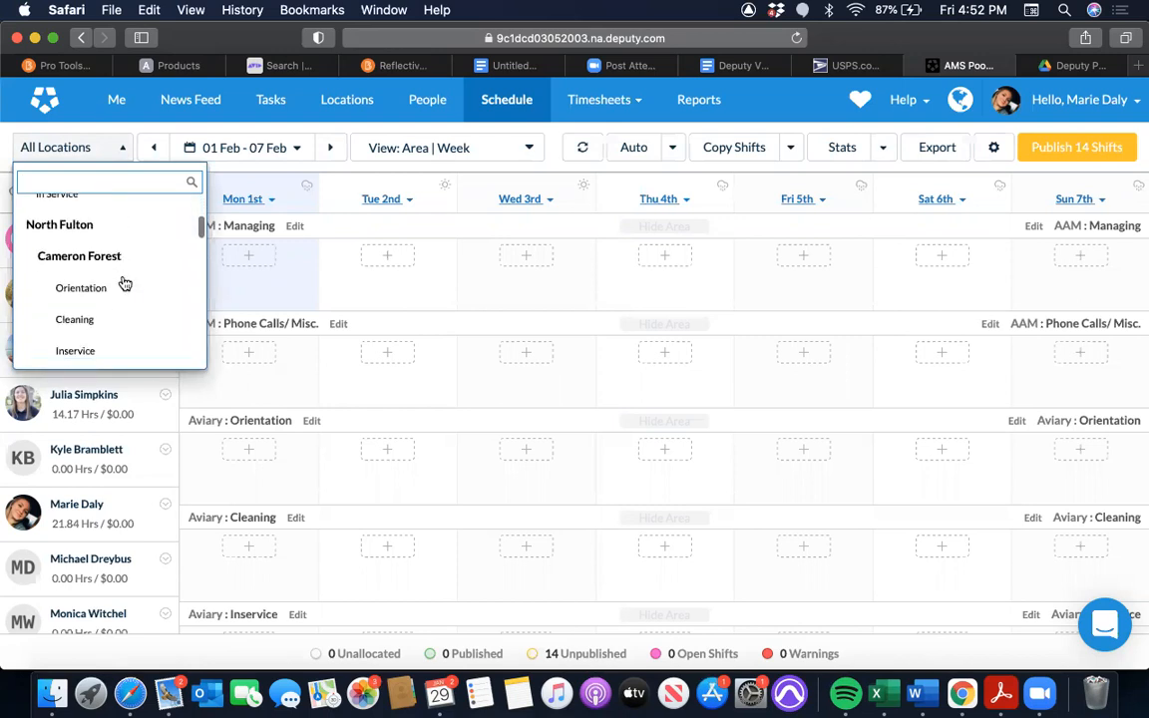
click(80, 256)
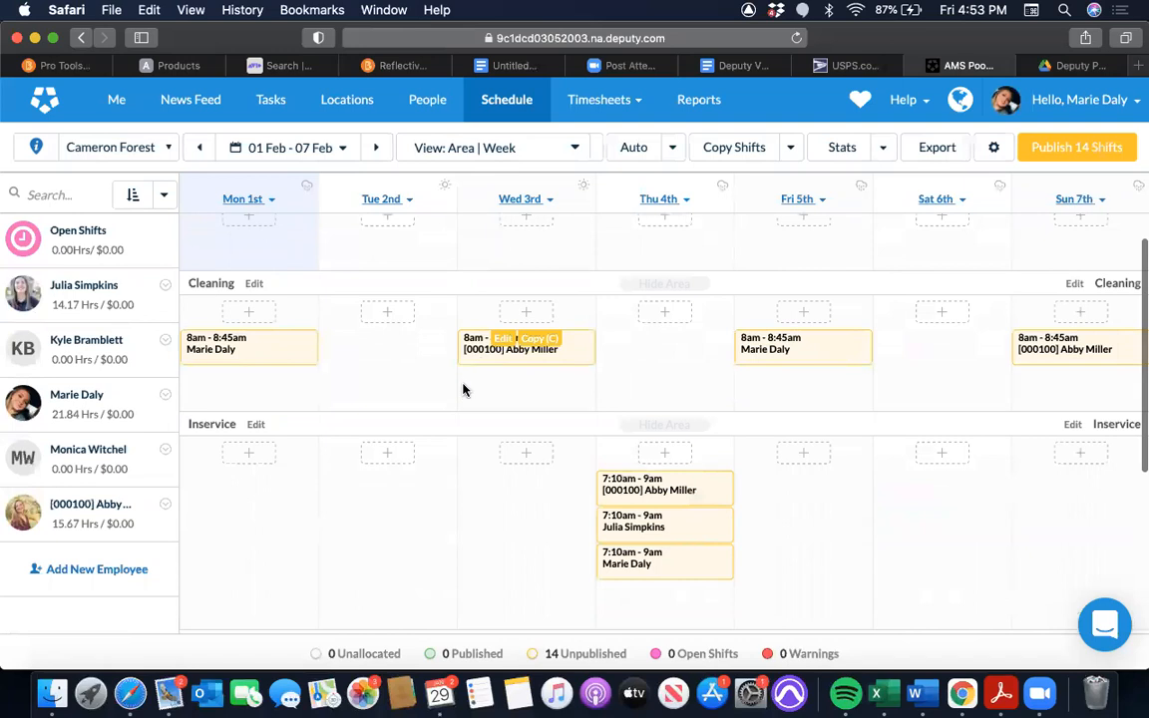
Set the Cameron Forest schedule to the 2 Weeks view by area
click(499, 152)
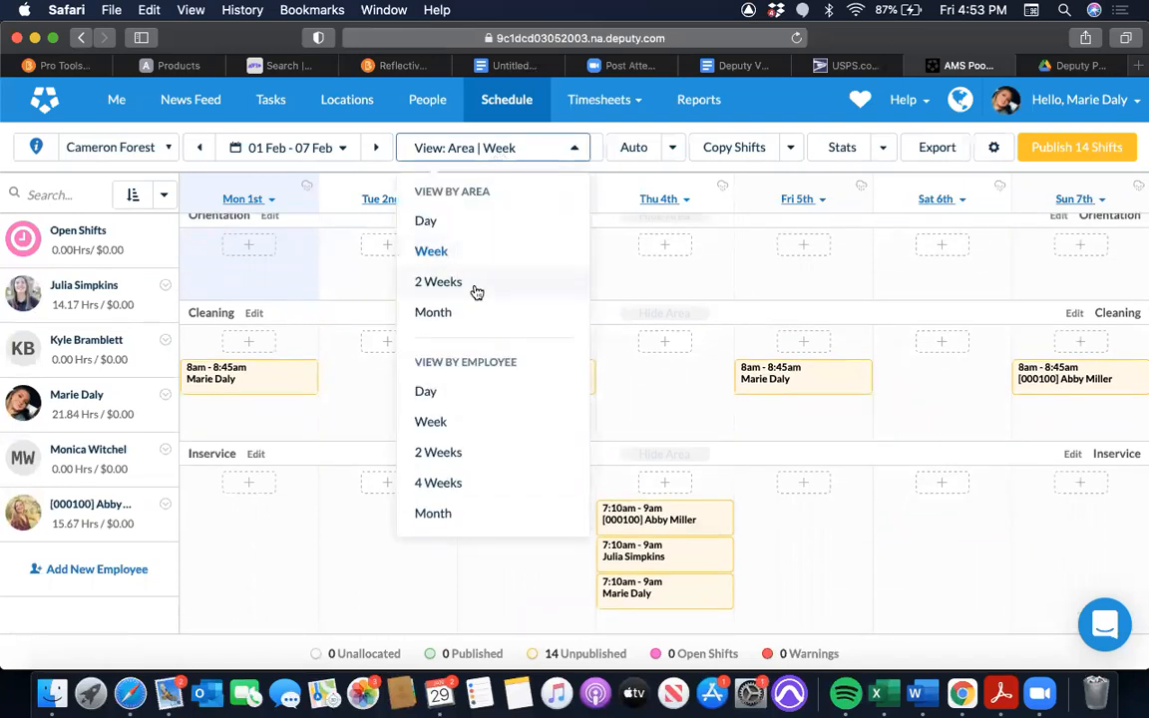
click(439, 282)
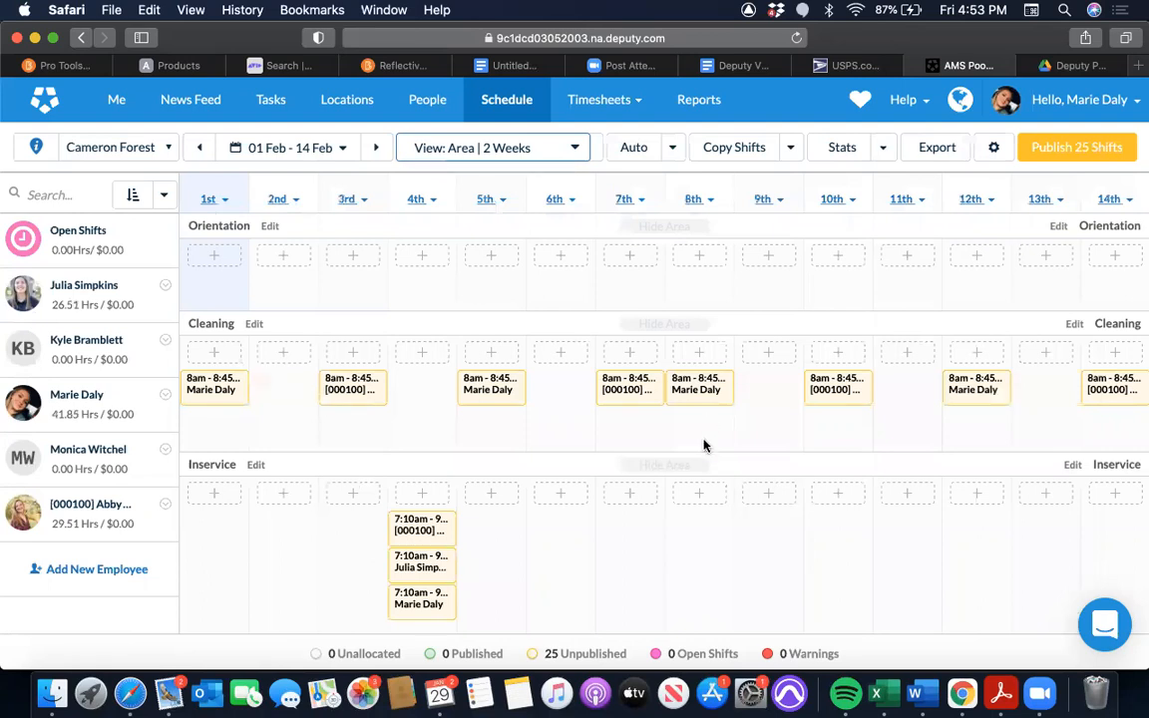
scroll(703, 444, down, 2)
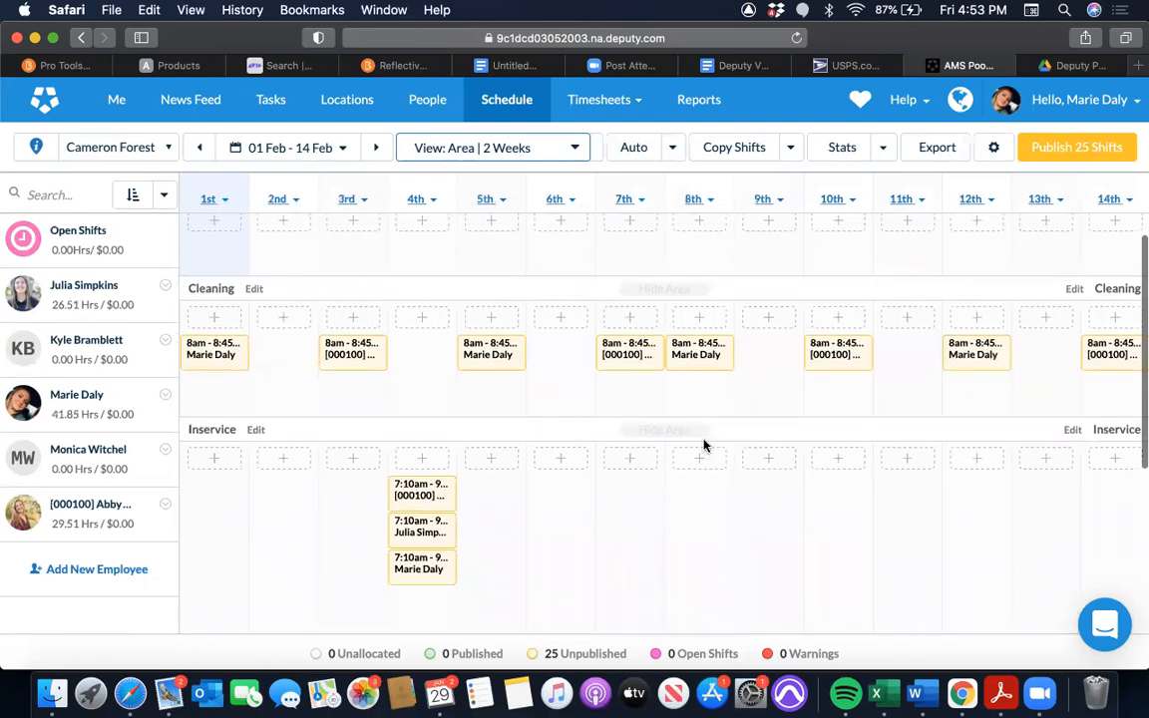
Export the Cameron Forest two-week schedule by area to Excel and open the downloaded file in Excel
click(932, 151)
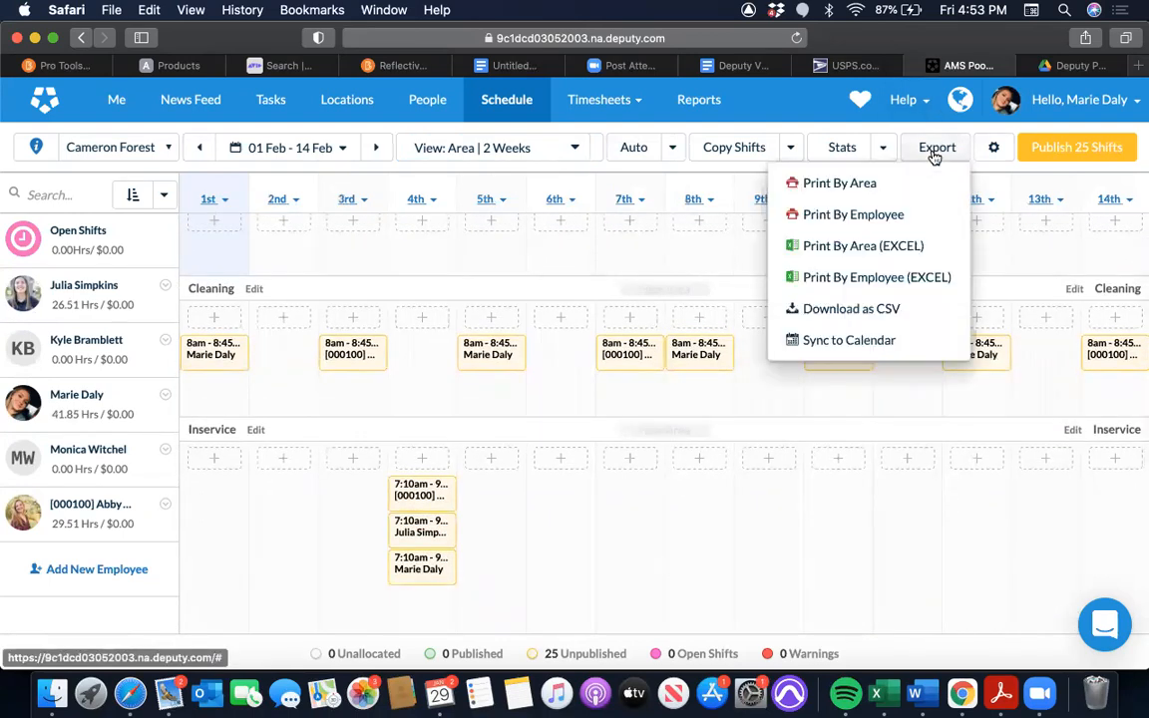
click(898, 251)
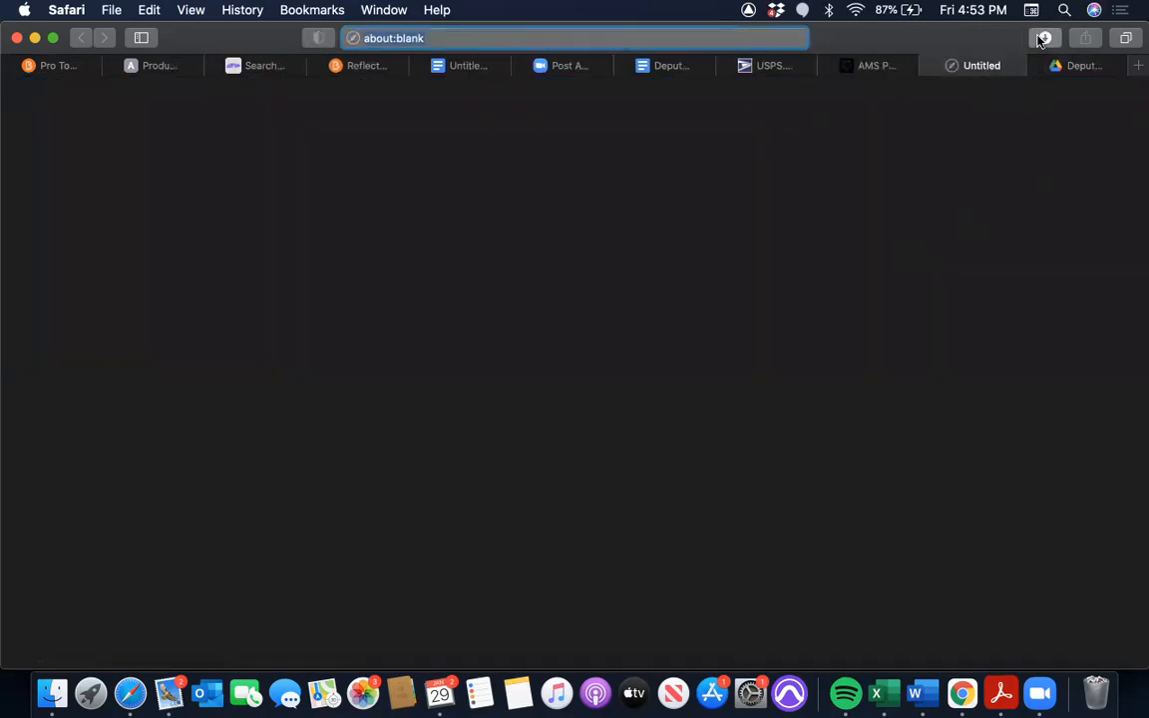
double_click(973, 120)
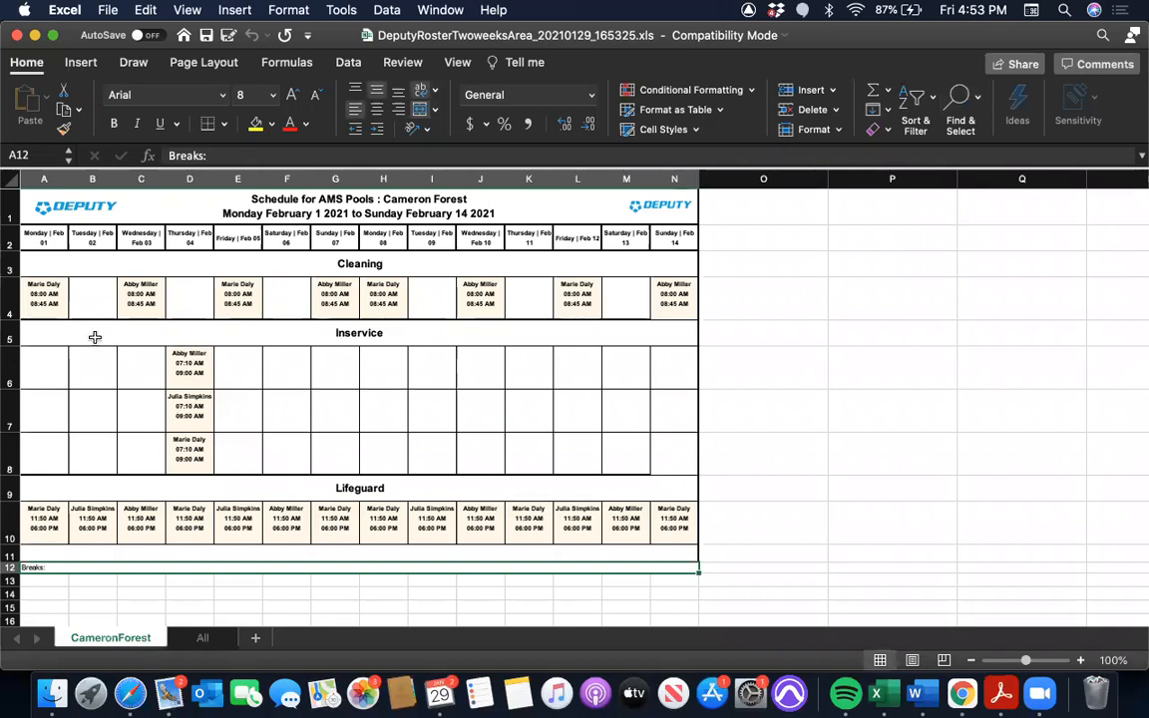
Delete the Inservice heading and its three shift rows, rows 5 to 8, from the CameronForest sheet
drag(13, 332, 14, 448)
right_click(12, 401)
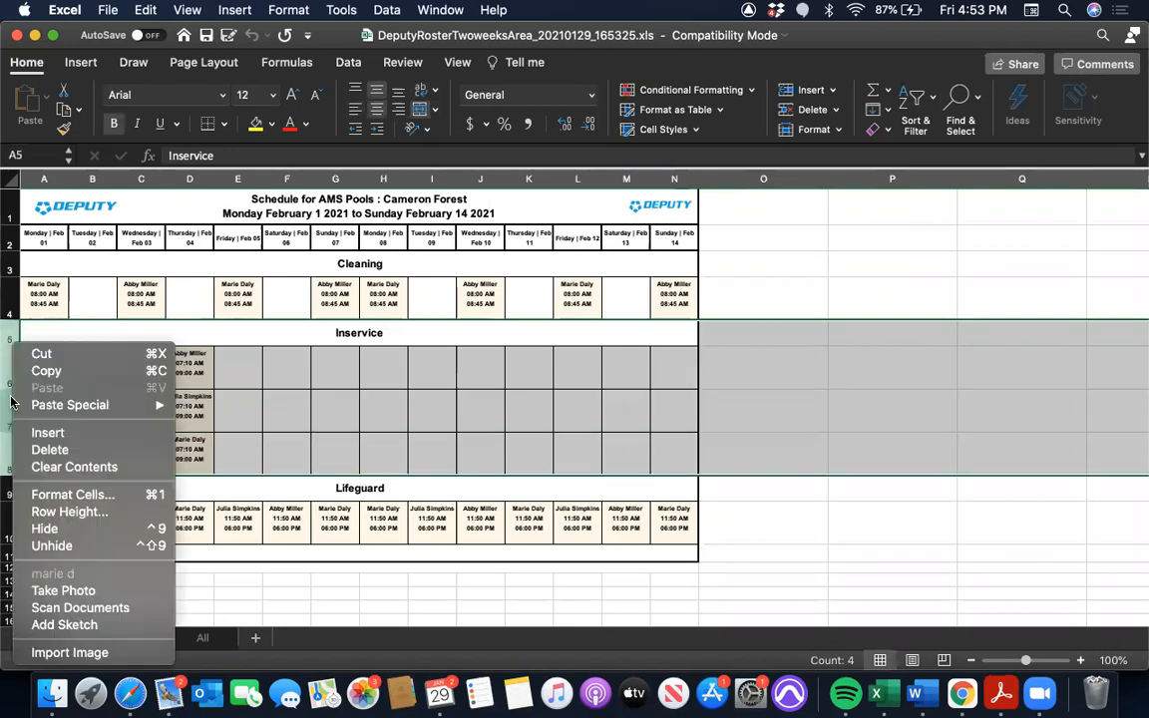
click(50, 449)
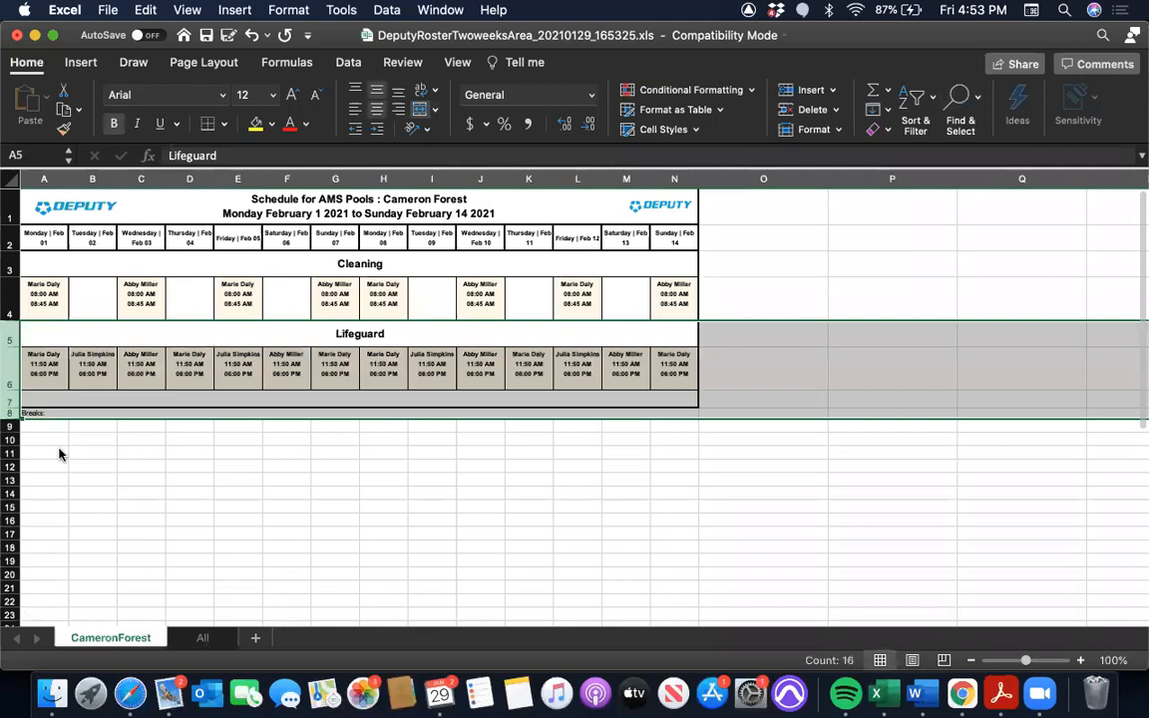
click(13, 413)
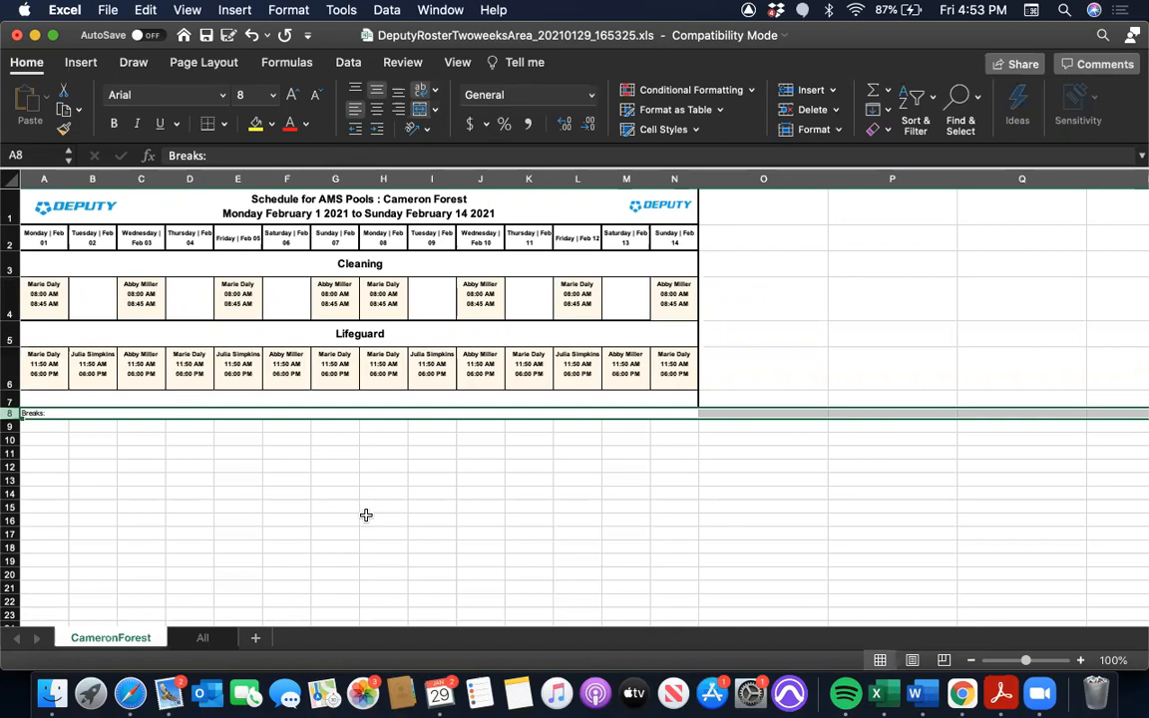
click(480, 490)
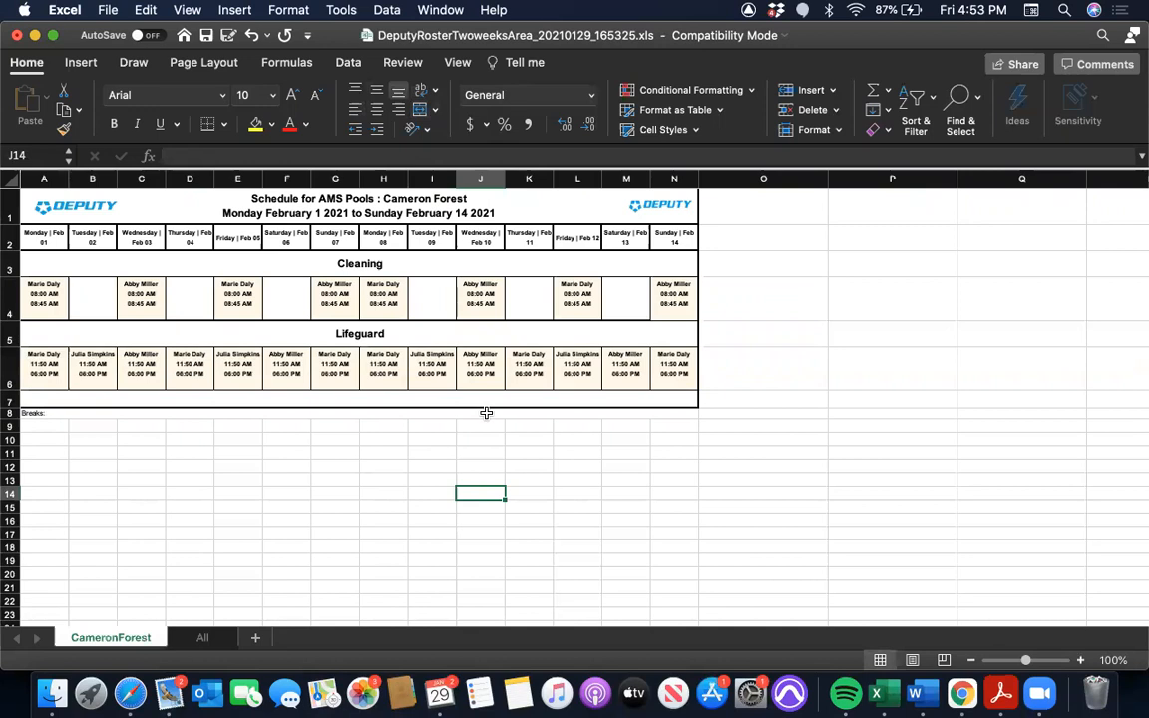
Check both pages of the Cameron Forest schedule in the print preview, then close it without printing
key(super+p)
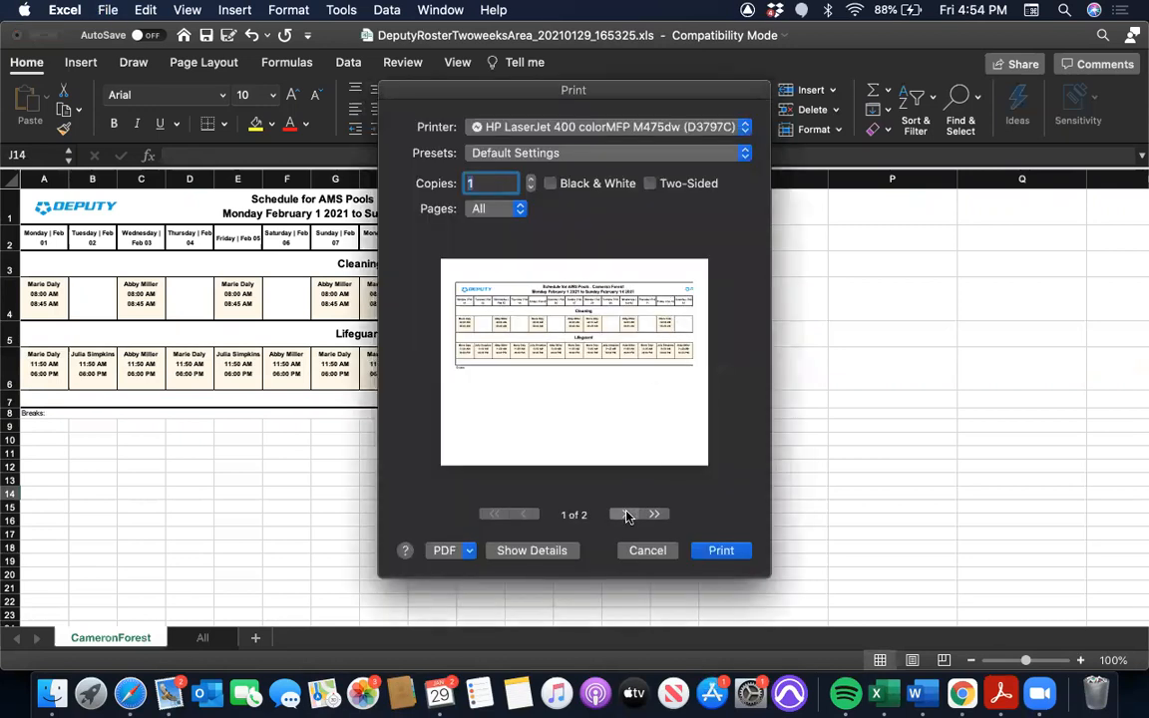
click(626, 512)
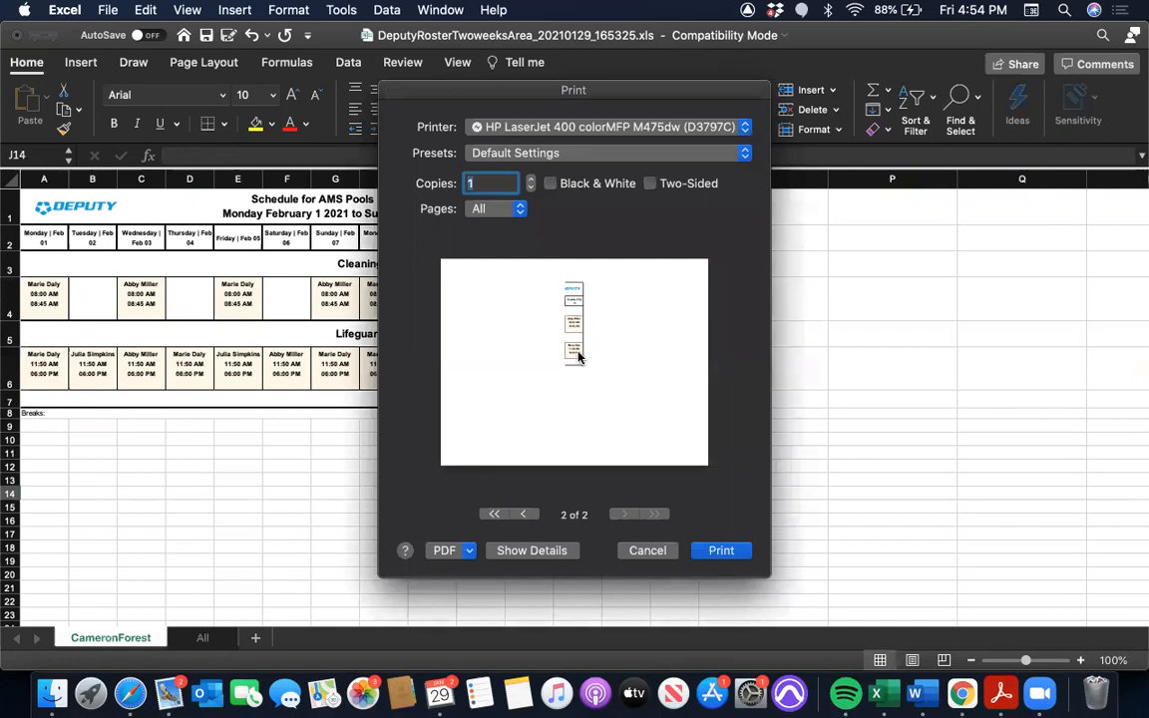
click(646, 551)
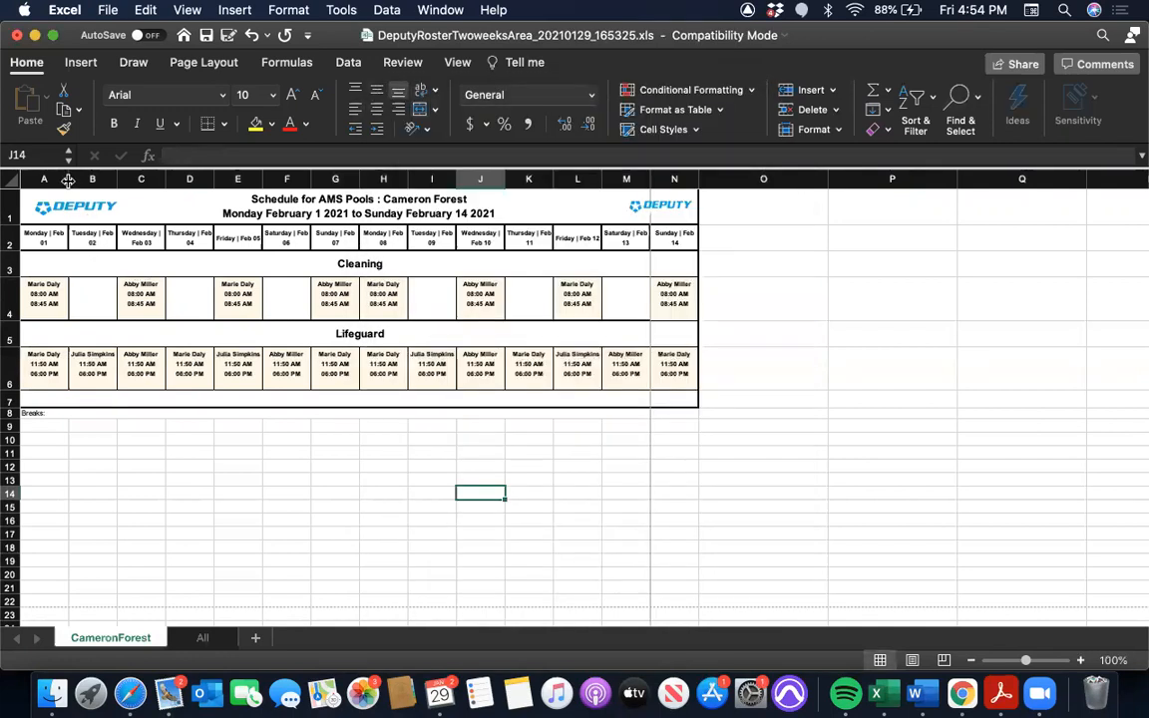
Narrow the day columns A through N so the two-week schedule takes up less page width
drag(67, 180, 541, 179)
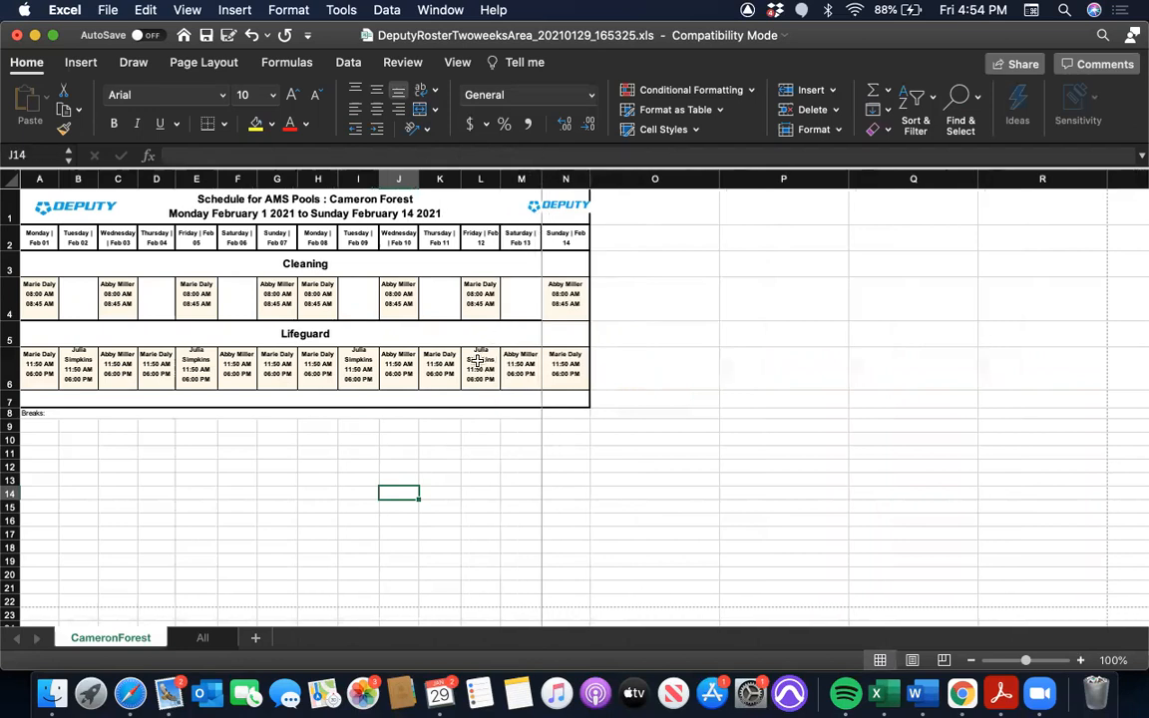
drag(588, 180, 582, 179)
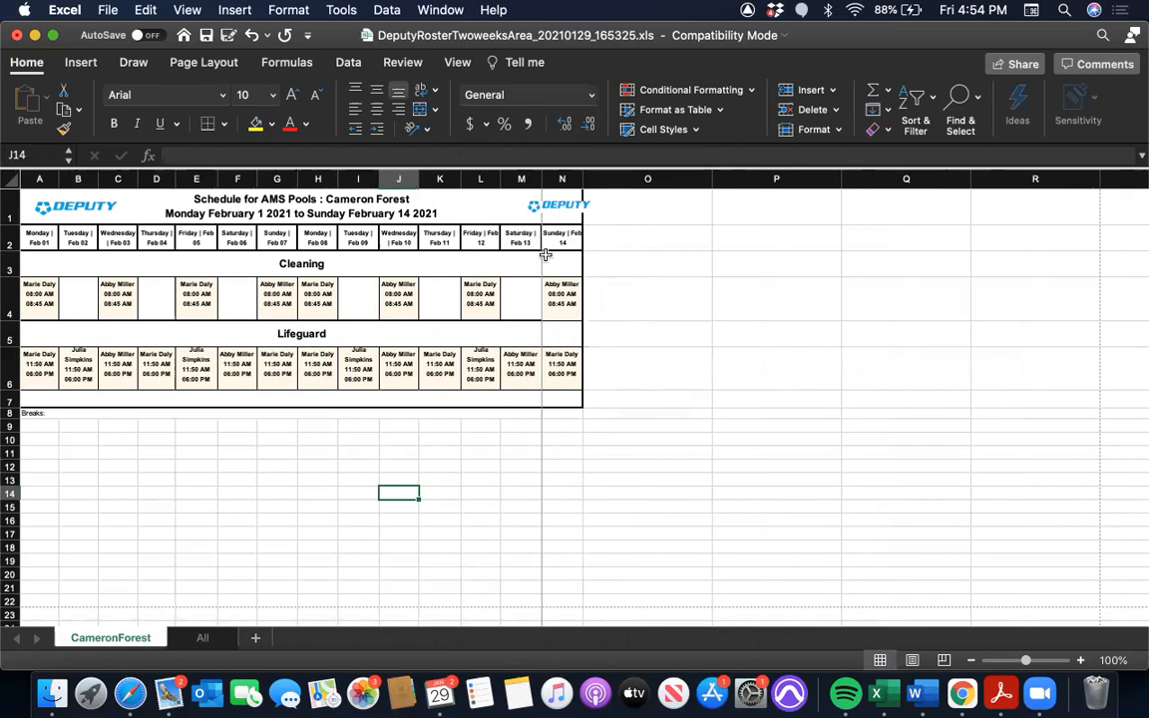
Remove the page break before column N so Sunday February 14 prints with the other days
click(561, 179)
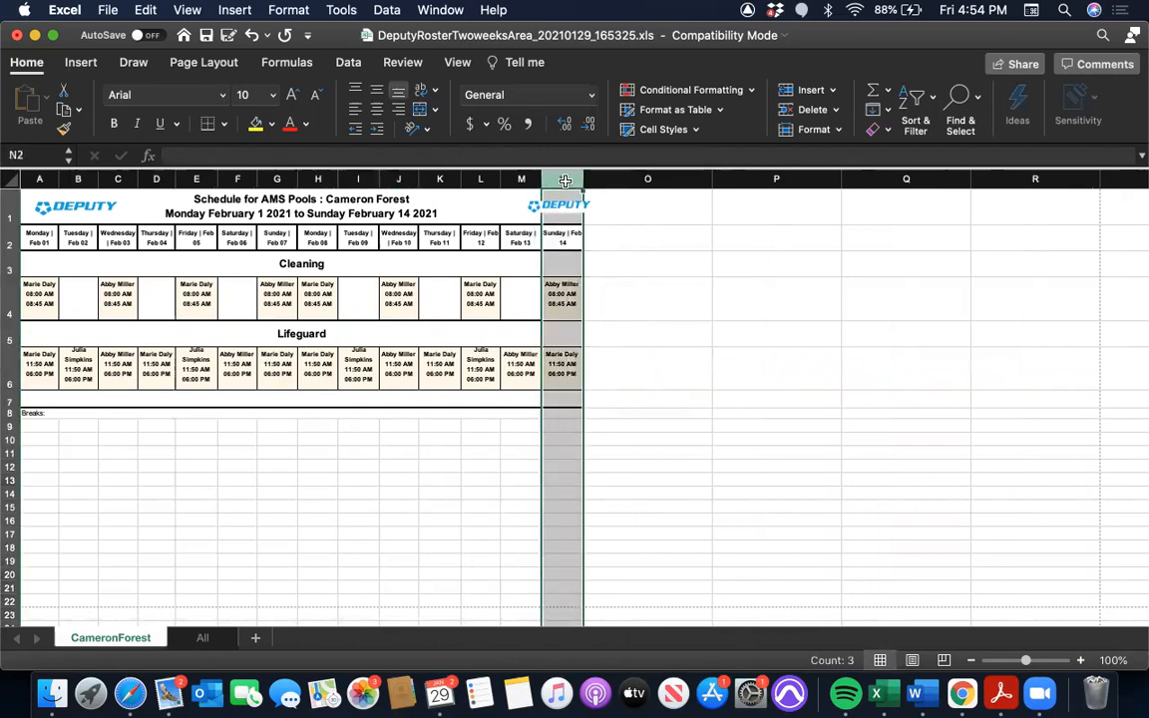
click(174, 62)
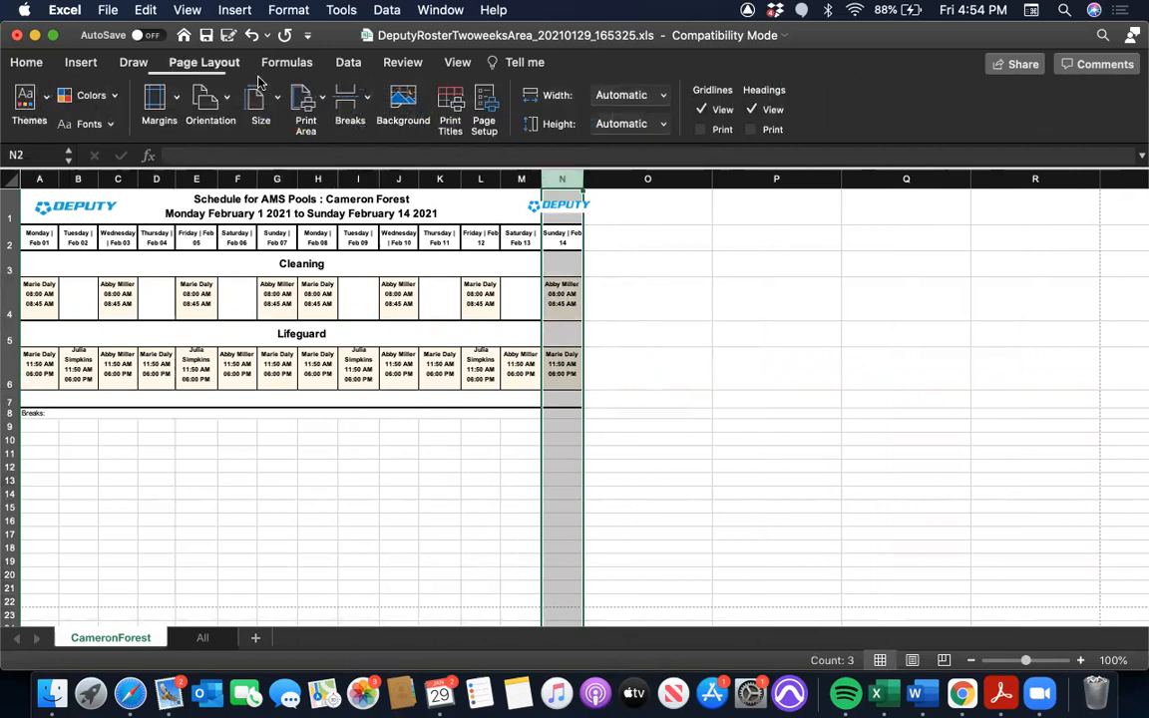
click(349, 105)
click(374, 146)
click(669, 323)
Preview the narrowed schedule's first printed page, then close the print dialog without printing
key(super+p)
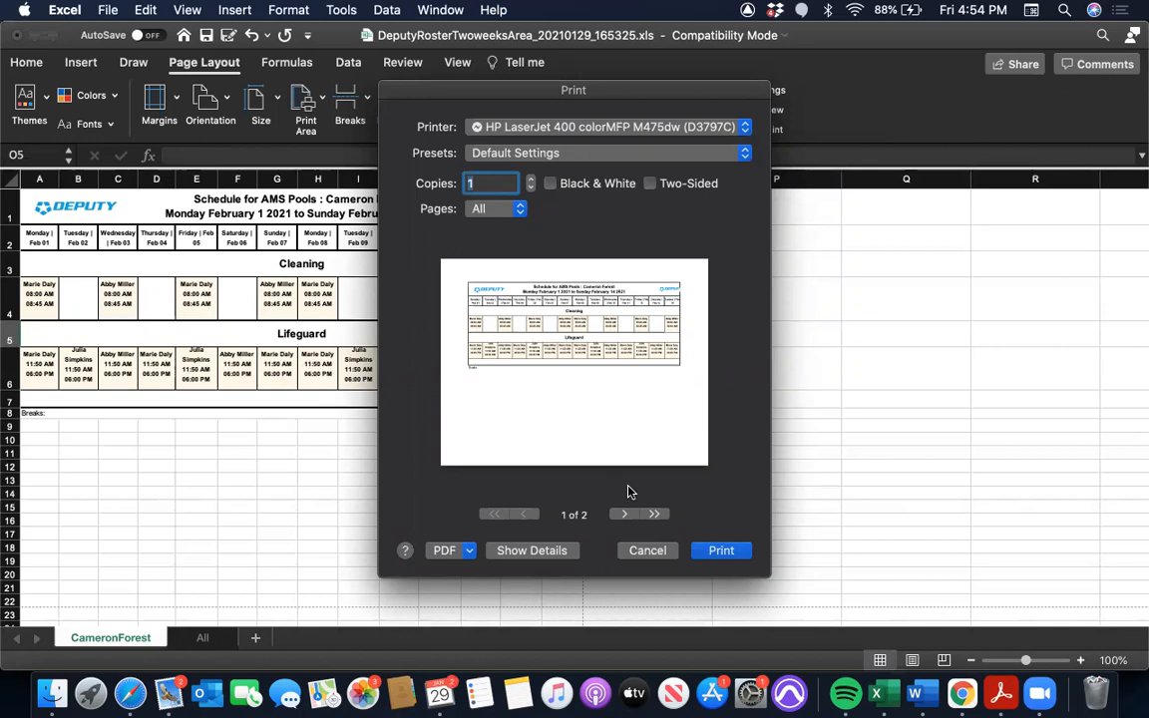
click(649, 551)
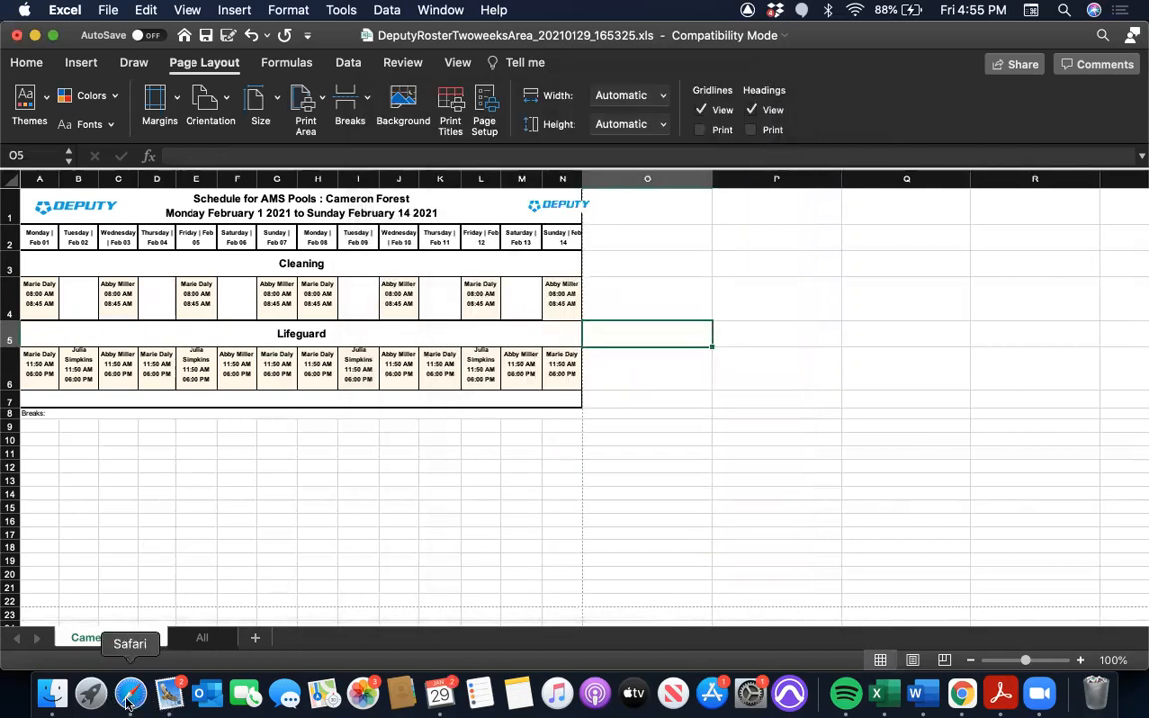
click(1040, 693)
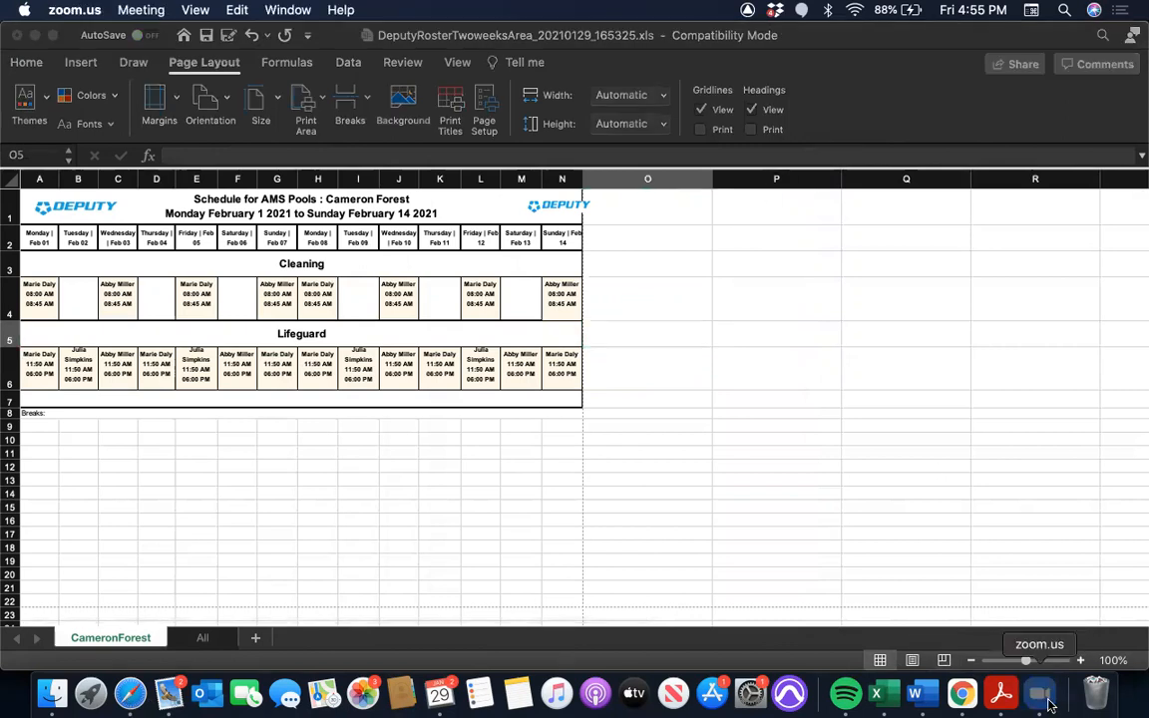